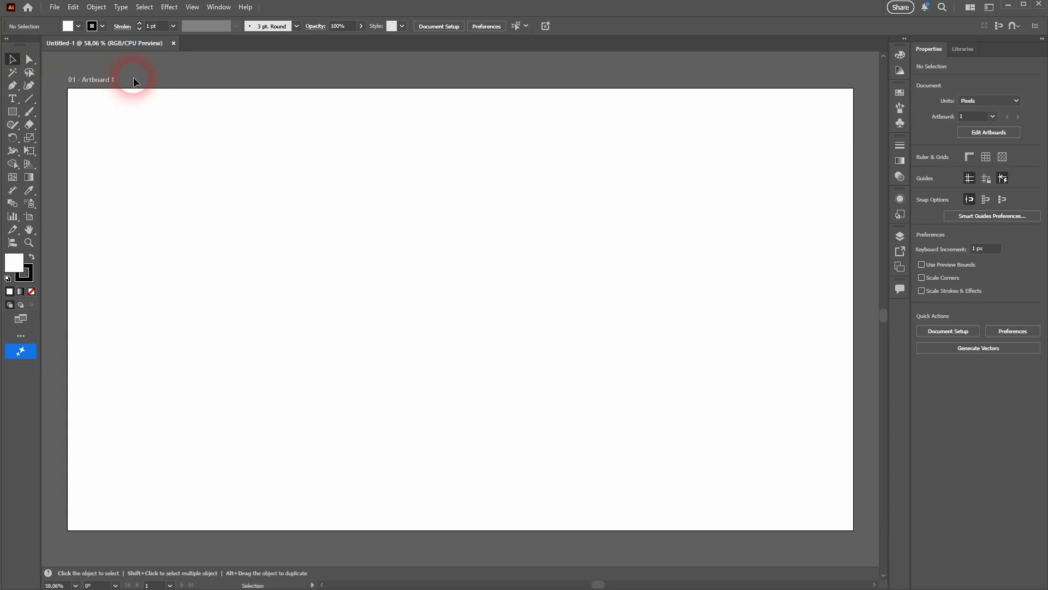
{"action": "left_click", "coordinate": [219, 6]}
{"action": "mouse_move", "coordinate": [306, 70]}
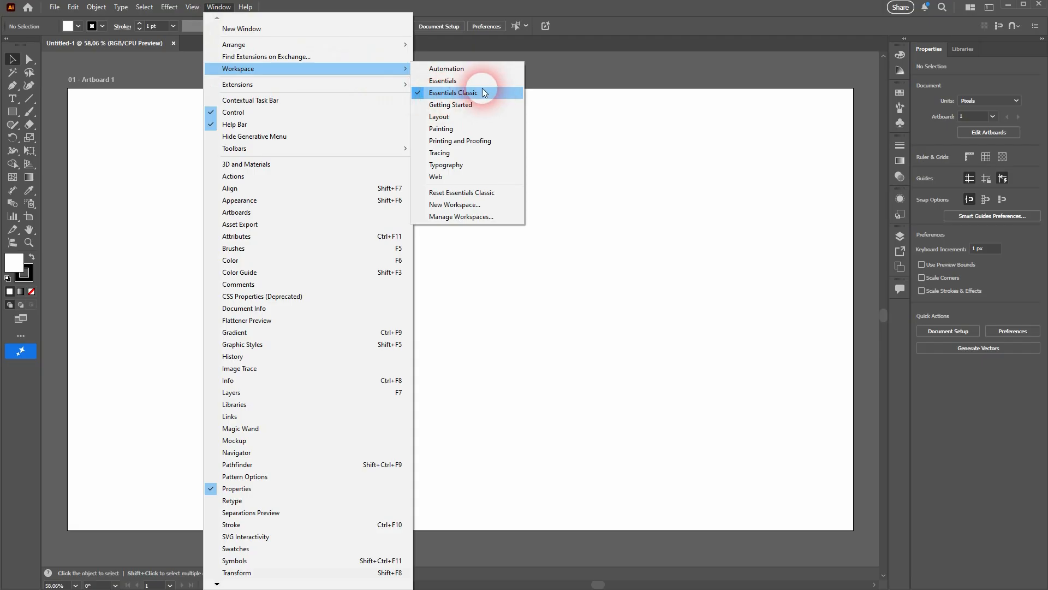
{"action": "left_click", "coordinate": [13, 60]}
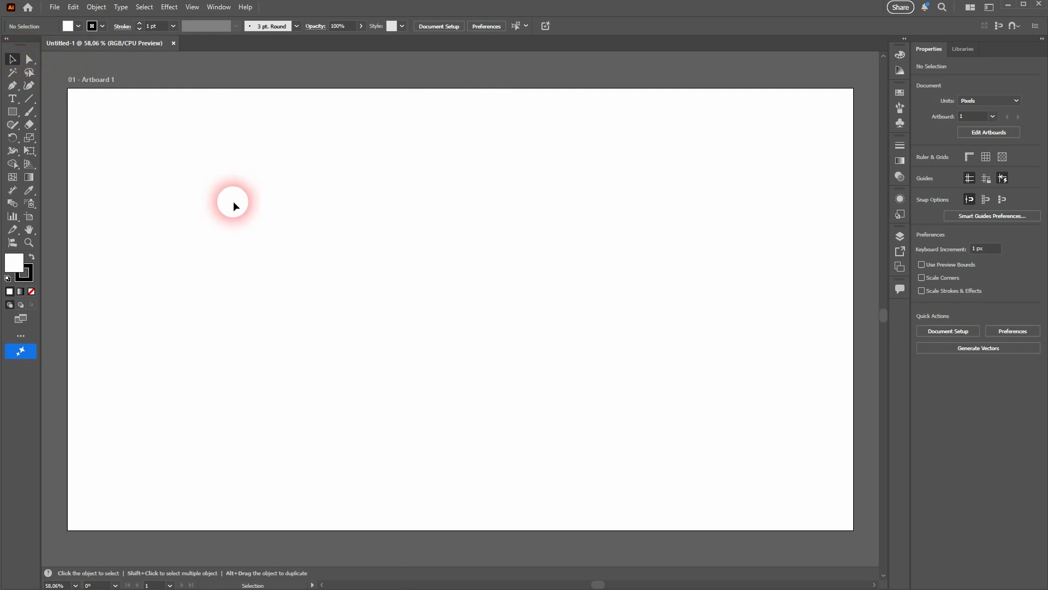
{"action": "left_click_drag", "start_coordinate": [239, 205], "coordinate": [502, 366]}
{"action": "left_click_drag", "start_coordinate": [683, 198], "coordinate": [395, 357]}
{"action": "left_click_drag", "start_coordinate": [251, 253], "coordinate": [357, 368]}
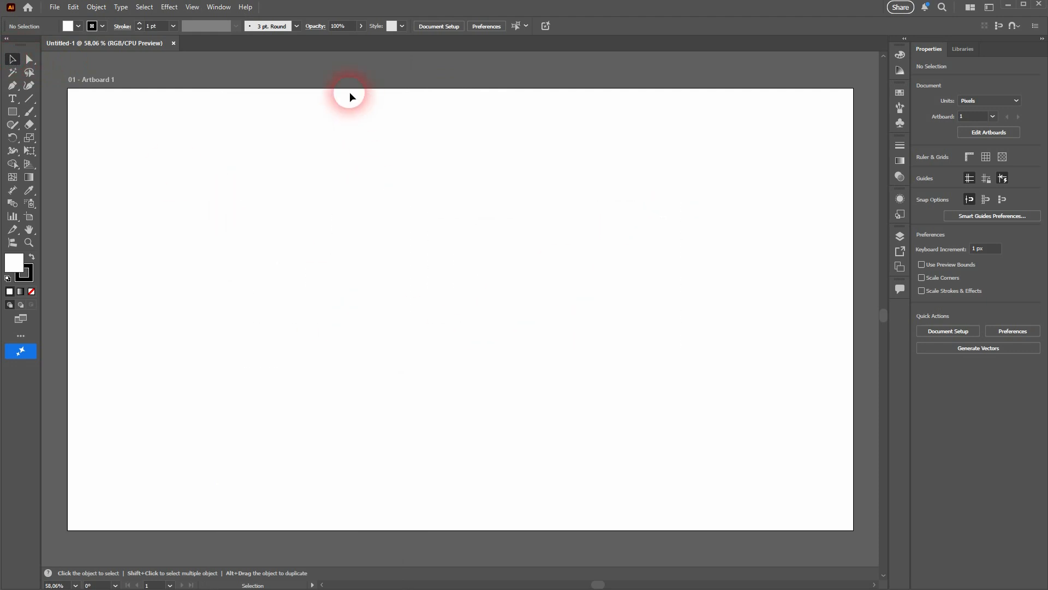
{"action": "left_click_drag", "start_coordinate": [349, 93], "coordinate": [474, 223]}
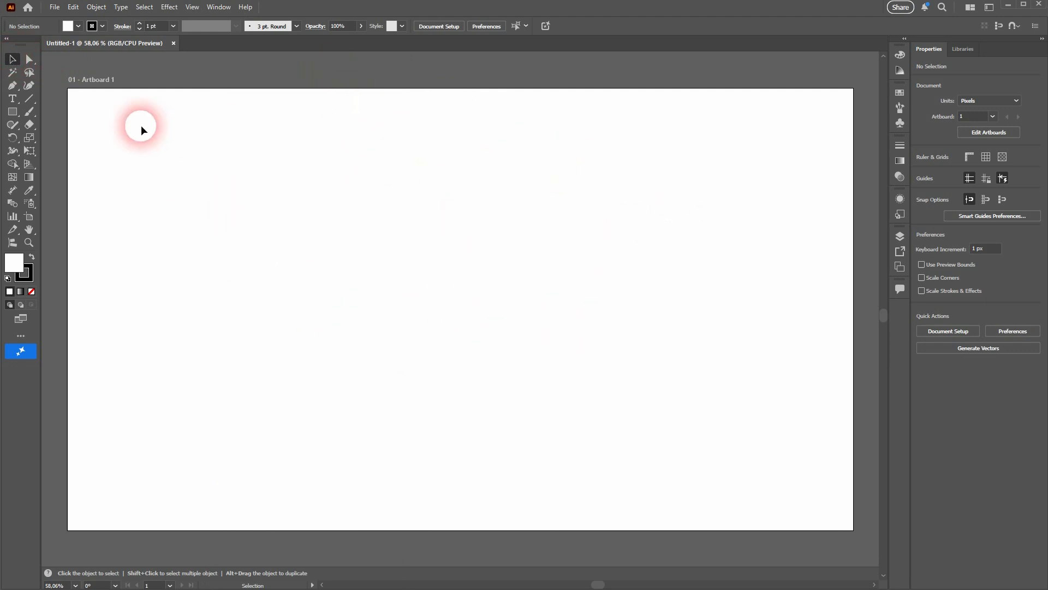
- Pick the Rectangle Tool and draw a rectangle about 417 × 525 px on the artboard
{"action": "left_click", "coordinate": [12, 113]}
{"action": "left_click", "coordinate": [66, 116]}
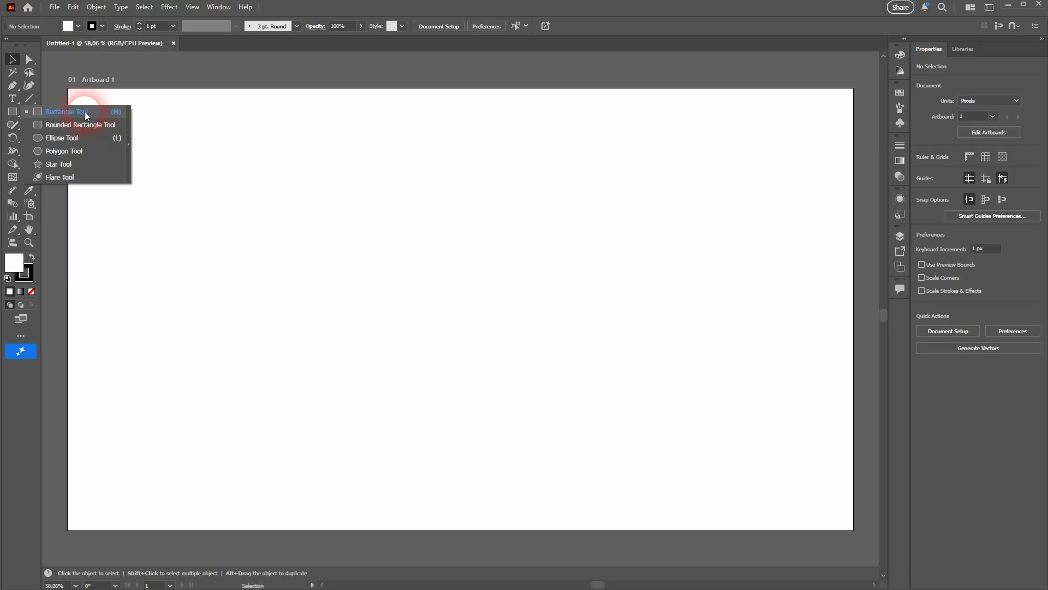
{"action": "left_click", "coordinate": [86, 111]}
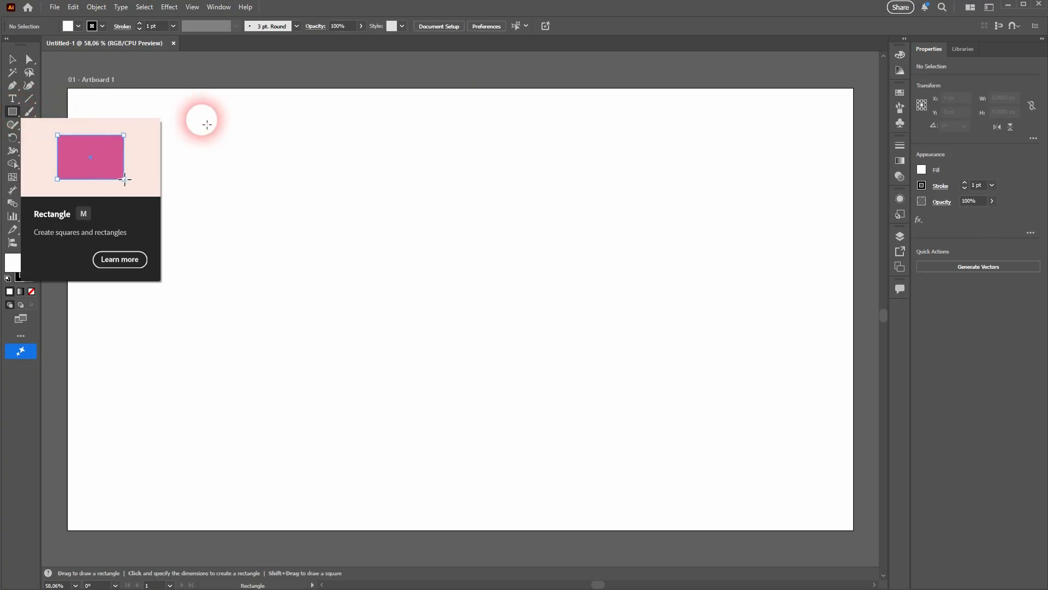
{"action": "left_click_drag", "start_coordinate": [261, 181], "coordinate": [433, 397]}
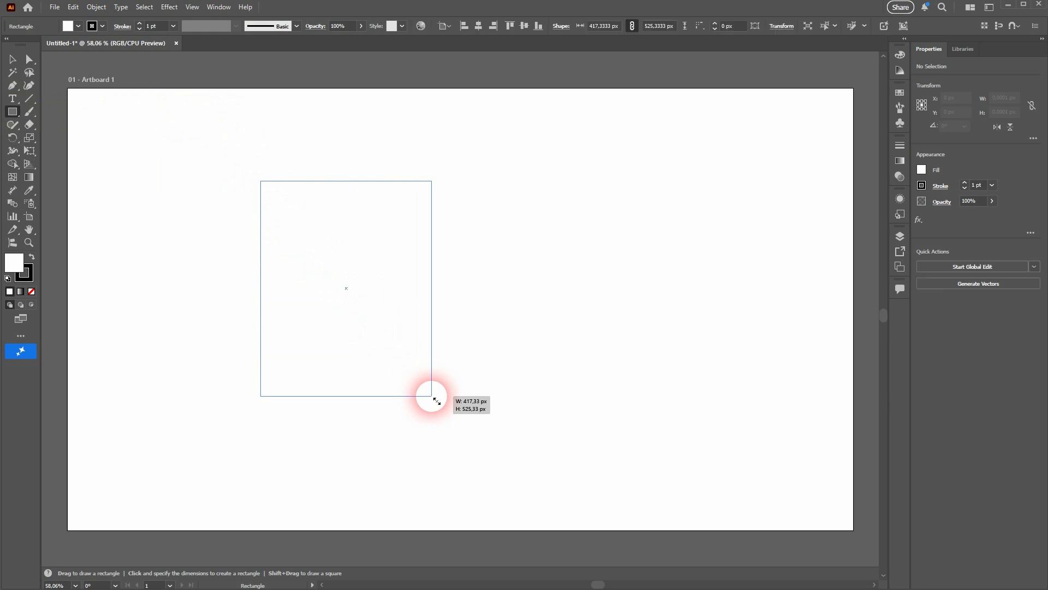
- Draw a second rectangle about 400 × 341 px overlapping the artboard's top edge
{"action": "left_click_drag", "start_coordinate": [540, 62], "coordinate": [703, 202]}
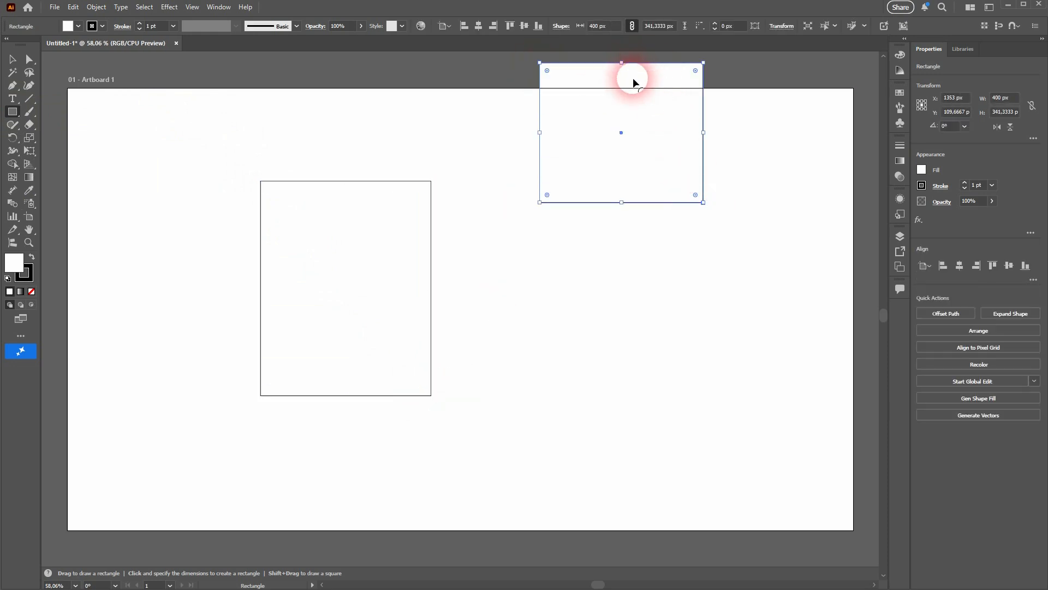
{"action": "left_click", "coordinate": [12, 61]}
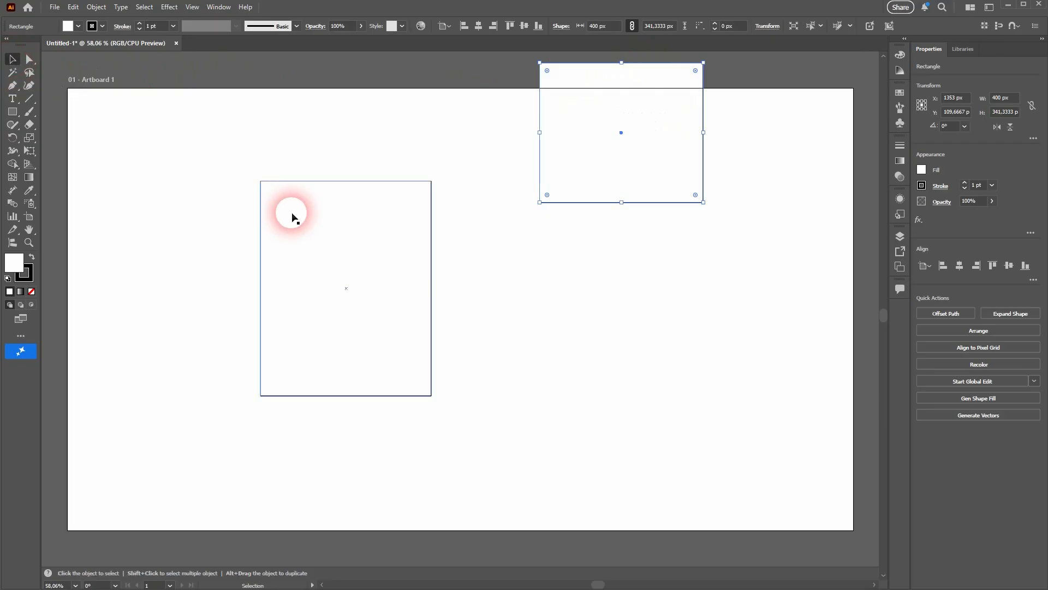
{"action": "left_click", "coordinate": [364, 245]}
{"action": "left_click", "coordinate": [645, 195]}
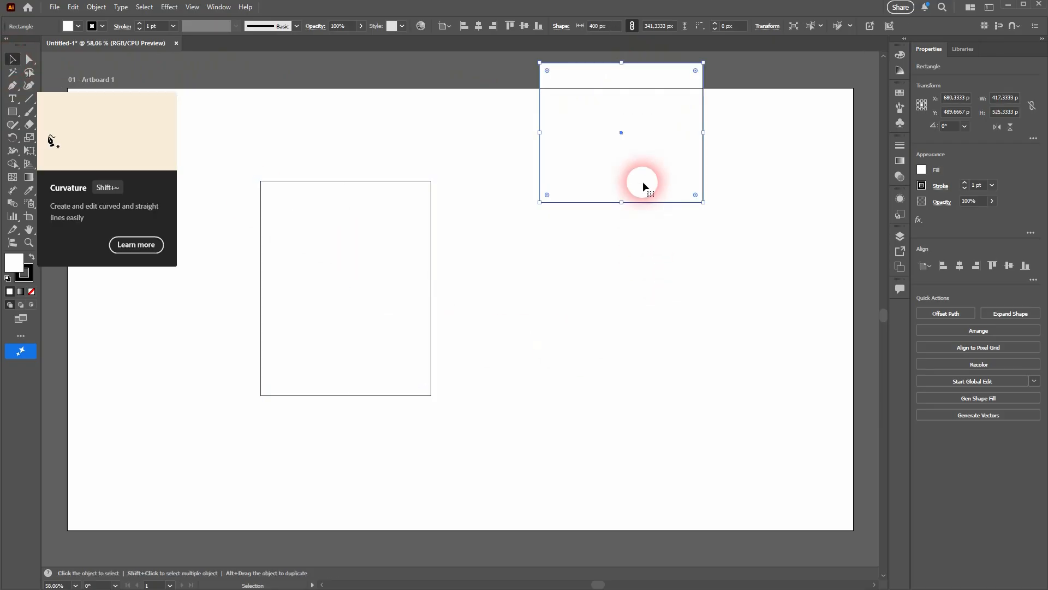
- Swap the first rectangle's fill and stroke colours and swap them back
{"action": "left_click_drag", "start_coordinate": [487, 272], "coordinate": [765, 133]}
{"action": "left_click", "coordinate": [570, 140]}
{"action": "left_click_drag", "start_coordinate": [498, 134], "coordinate": [370, 232]}
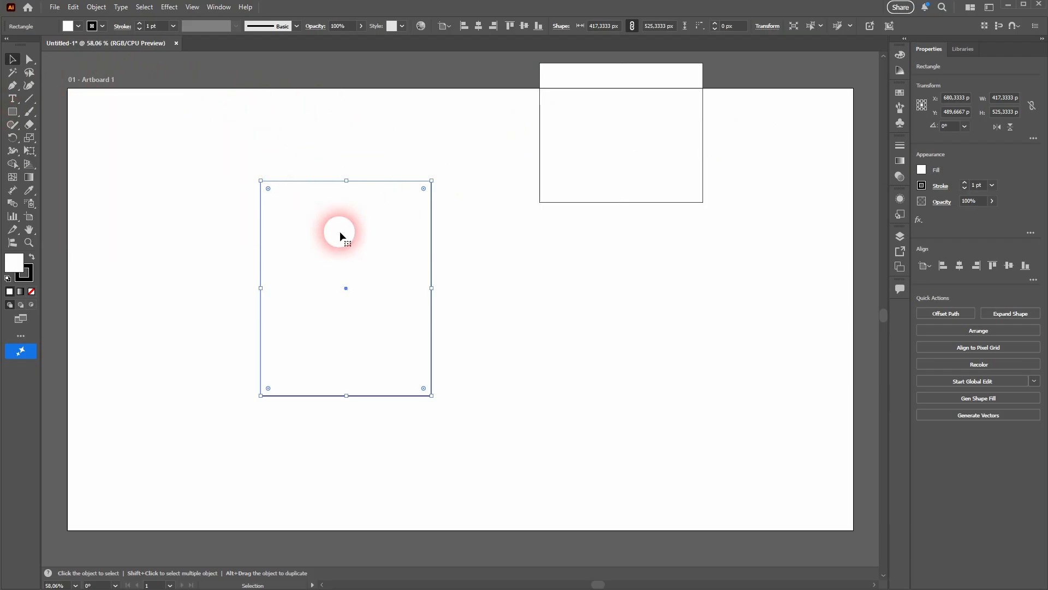
{"action": "left_click", "coordinate": [32, 257]}
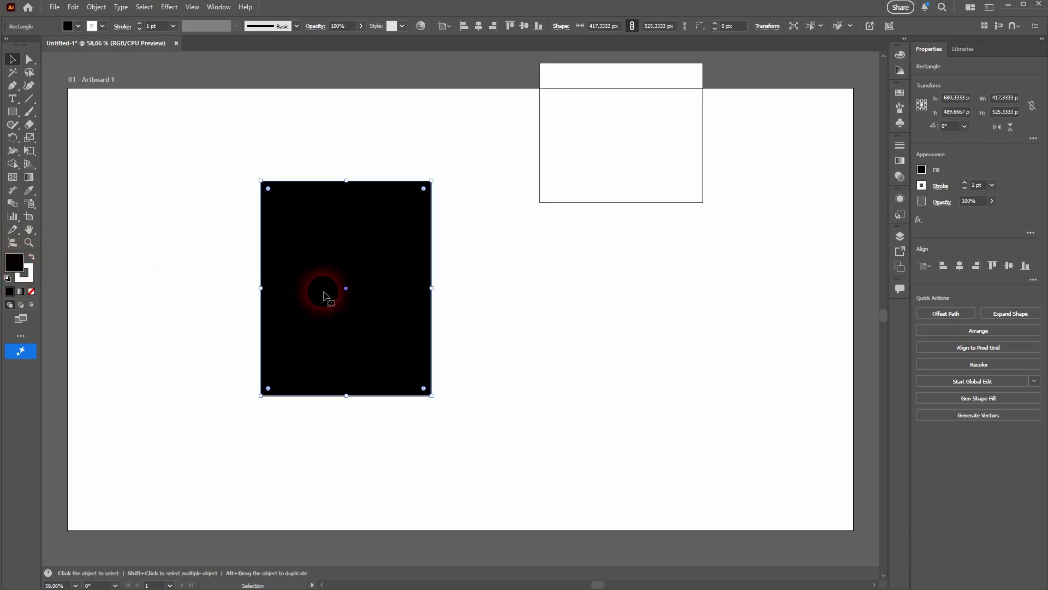
{"action": "left_click", "coordinate": [31, 277]}
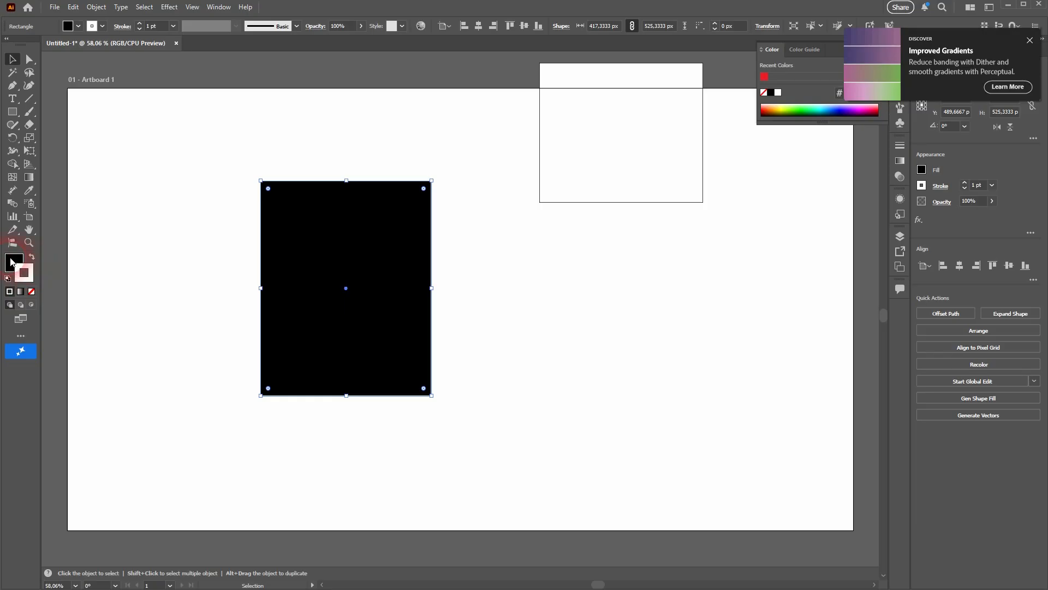
{"action": "left_click", "coordinate": [13, 261]}
{"action": "left_click", "coordinate": [350, 229]}
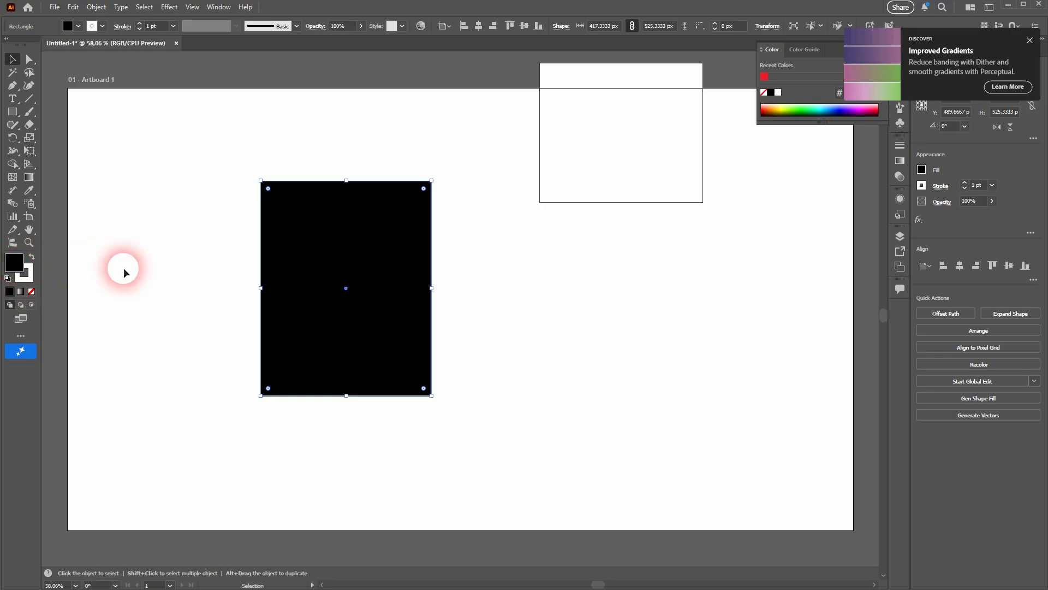
{"action": "left_click", "coordinate": [36, 258]}
- Fill the first rectangle with red from the swatches
{"action": "left_click", "coordinate": [275, 221]}
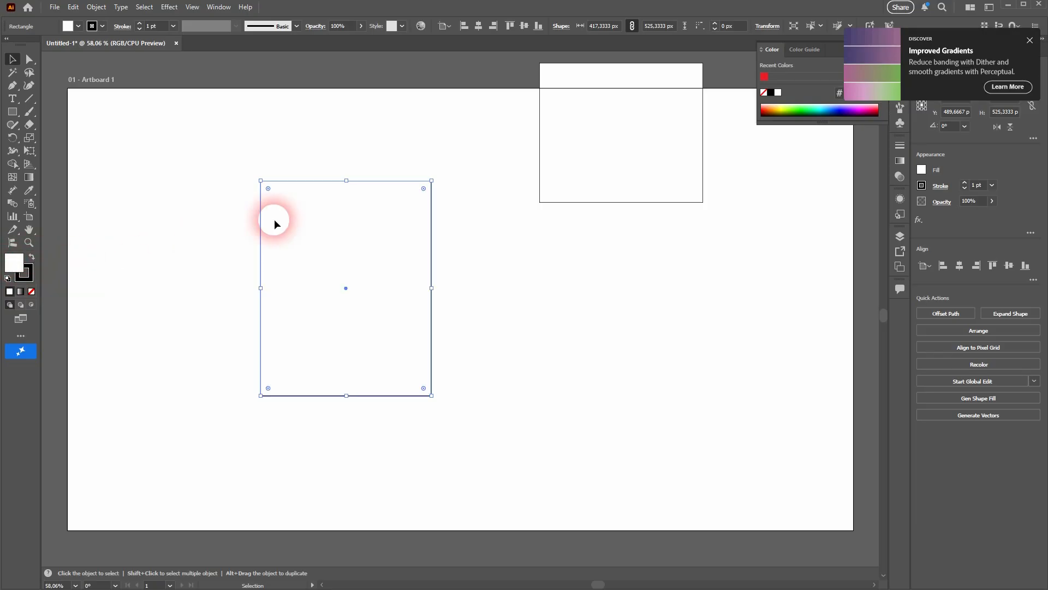
{"action": "left_click", "coordinate": [516, 303]}
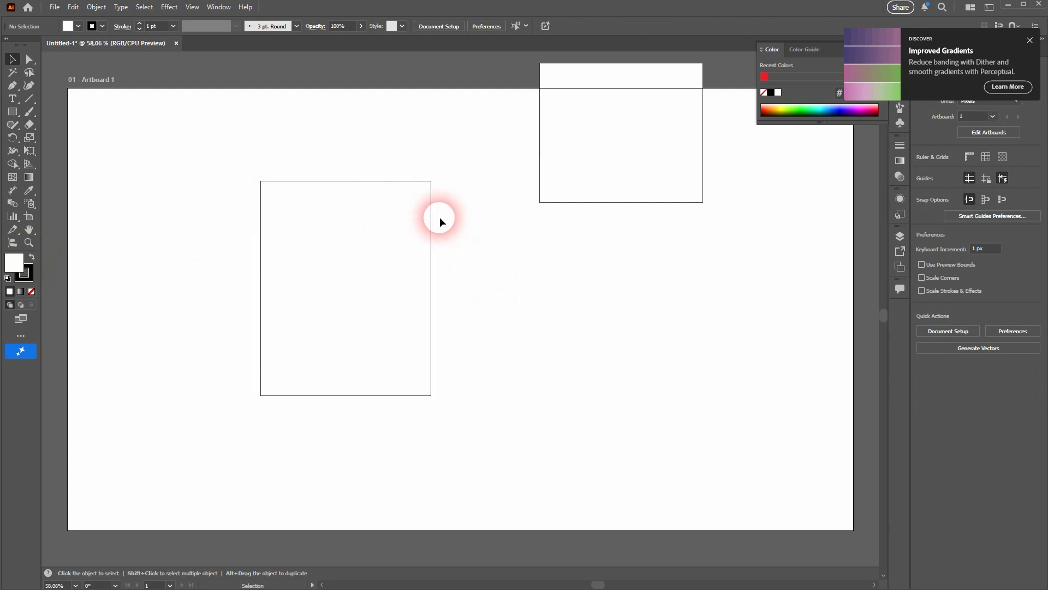
{"action": "left_click", "coordinate": [261, 276]}
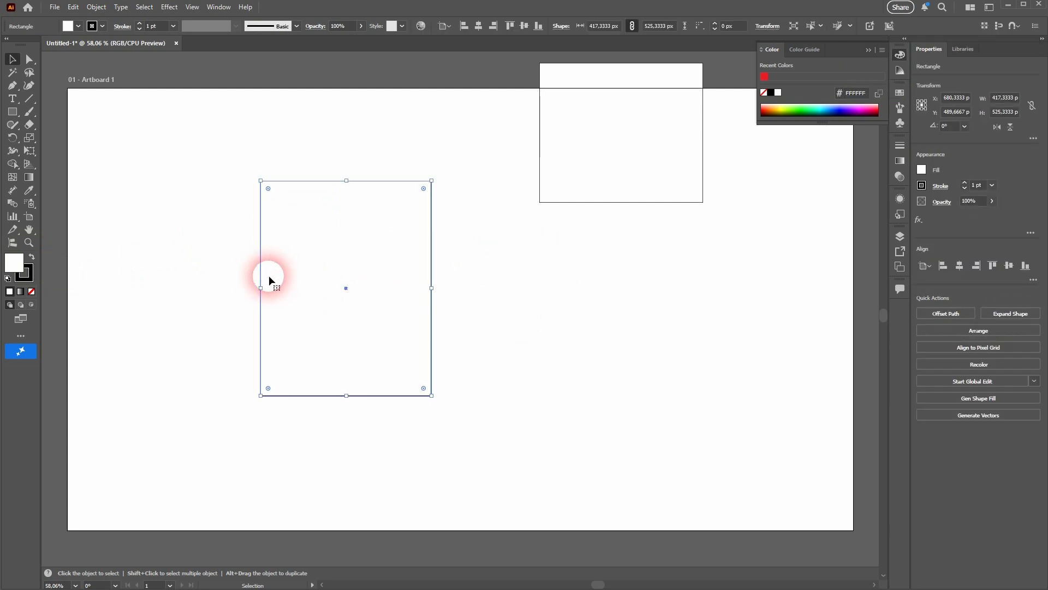
{"action": "left_click", "coordinate": [77, 26]}
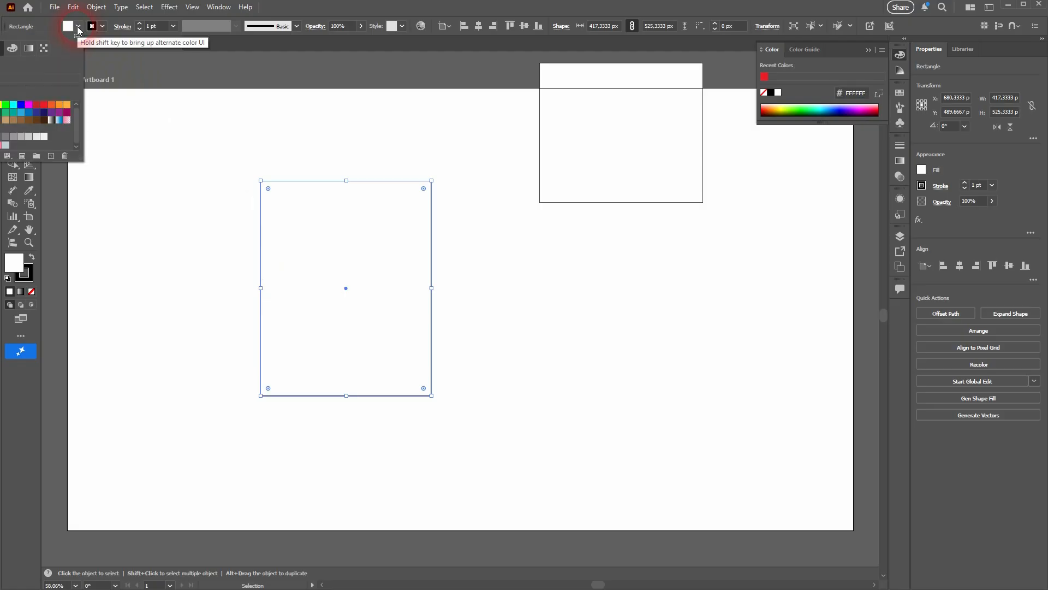
{"action": "left_click", "coordinate": [49, 107]}
{"action": "left_click", "coordinate": [196, 77]}
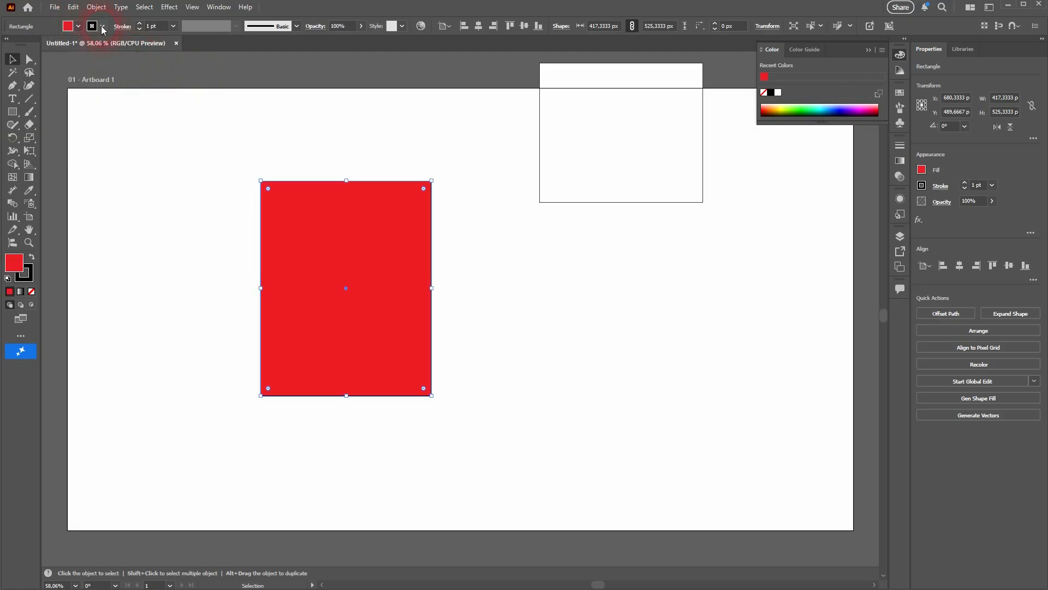
- Set the red rectangle's stroke colour to blue from the swatches
{"action": "left_click", "coordinate": [102, 26]}
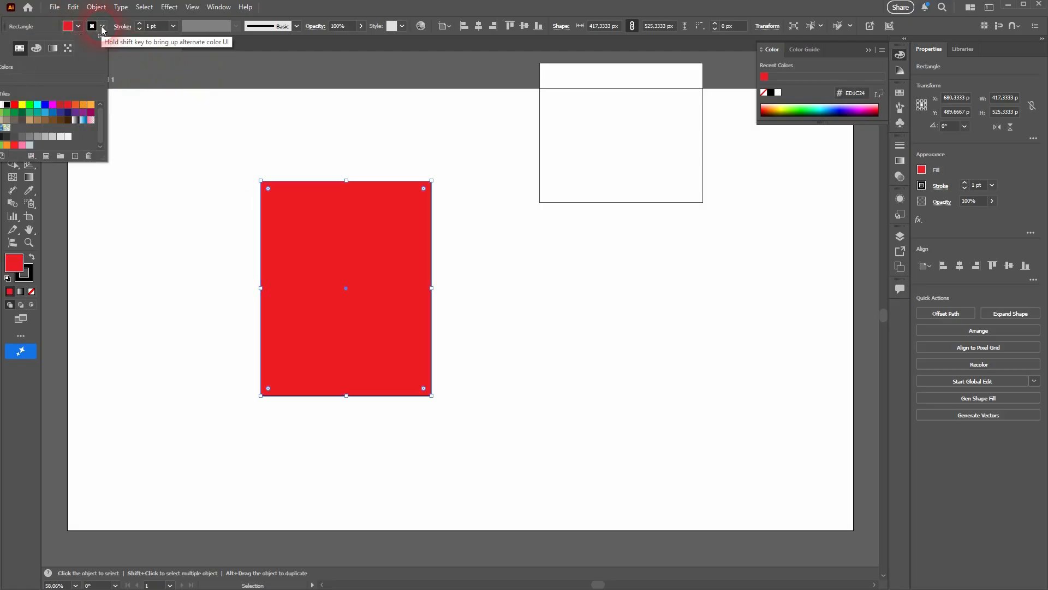
{"action": "left_click", "coordinate": [46, 113]}
{"action": "left_click", "coordinate": [212, 135]}
{"action": "left_click", "coordinate": [538, 273]}
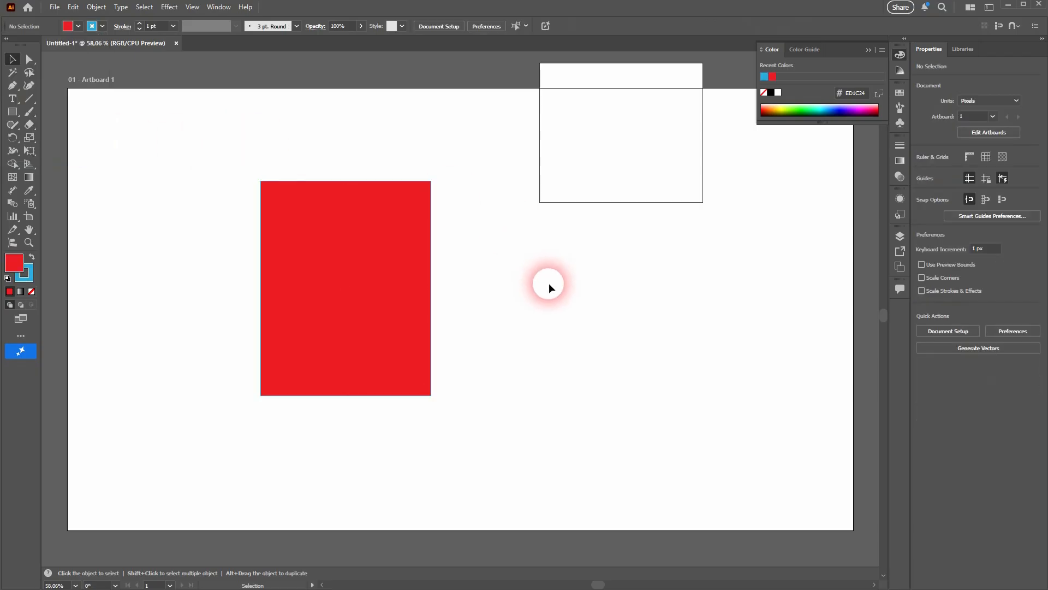
- Set the red rectangle's stroke weight to 10 pt
{"action": "left_click", "coordinate": [372, 261]}
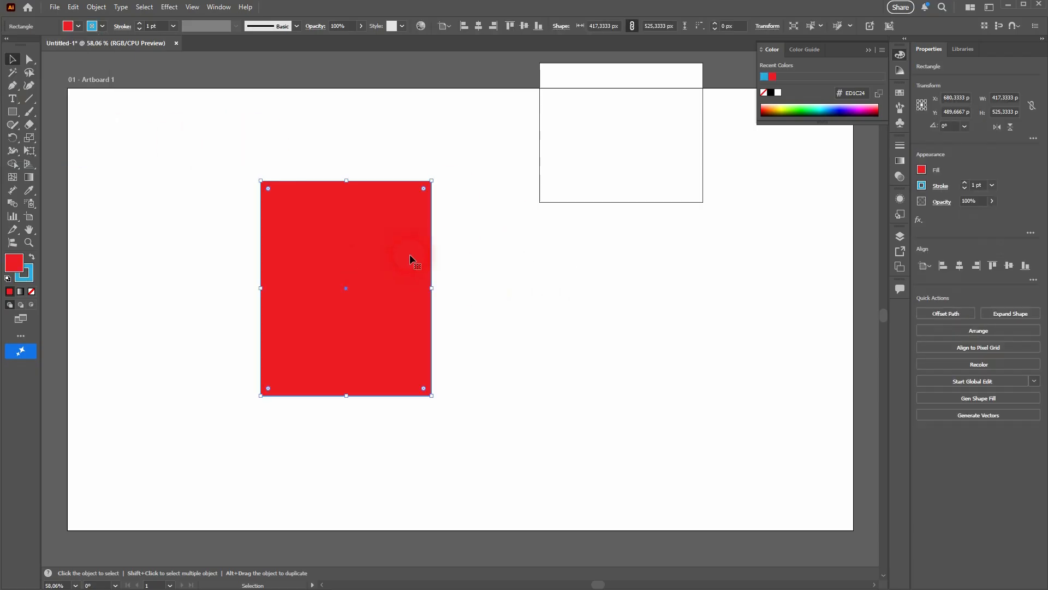
{"action": "left_click_drag", "start_coordinate": [161, 26], "coordinate": [140, 28]}
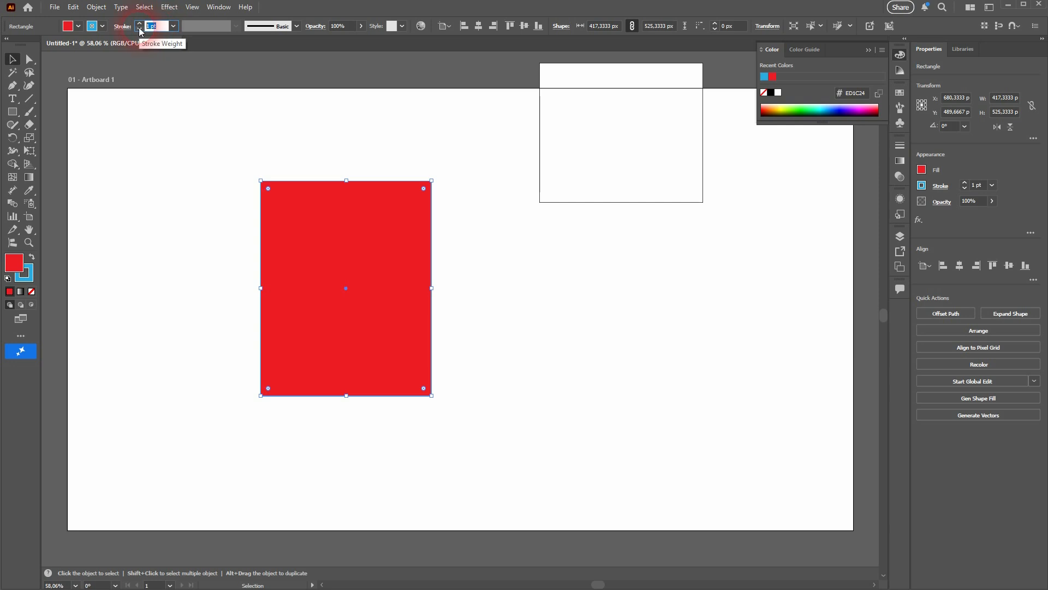
{"action": "type", "text": "10"}
{"action": "key", "text": "Return"}
{"action": "left_click", "coordinate": [522, 327]}
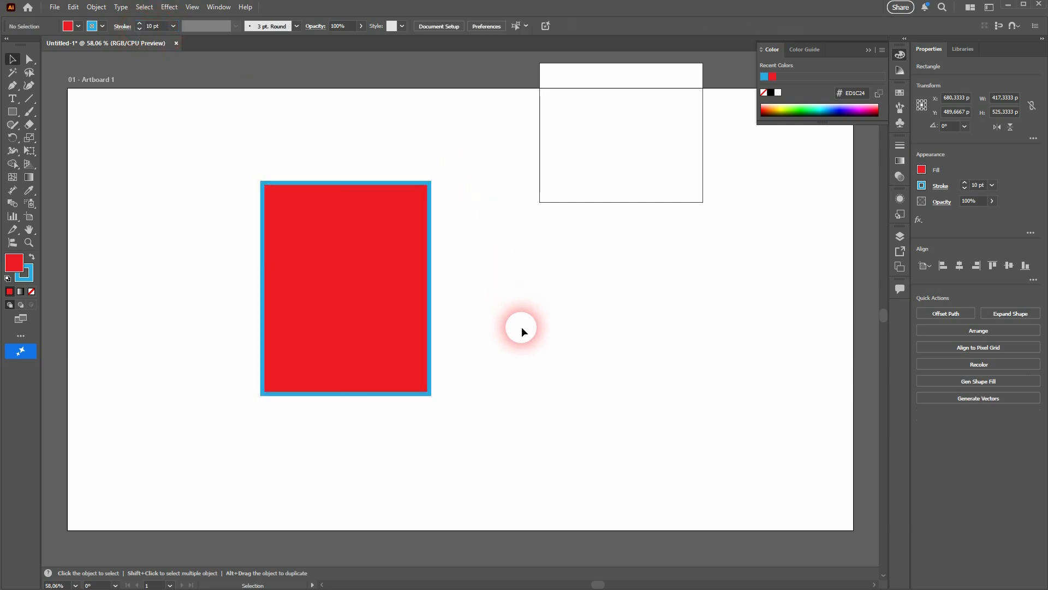
- Swap the red rectangle's fill and stroke colours and swap them back
{"action": "left_click", "coordinate": [404, 279]}
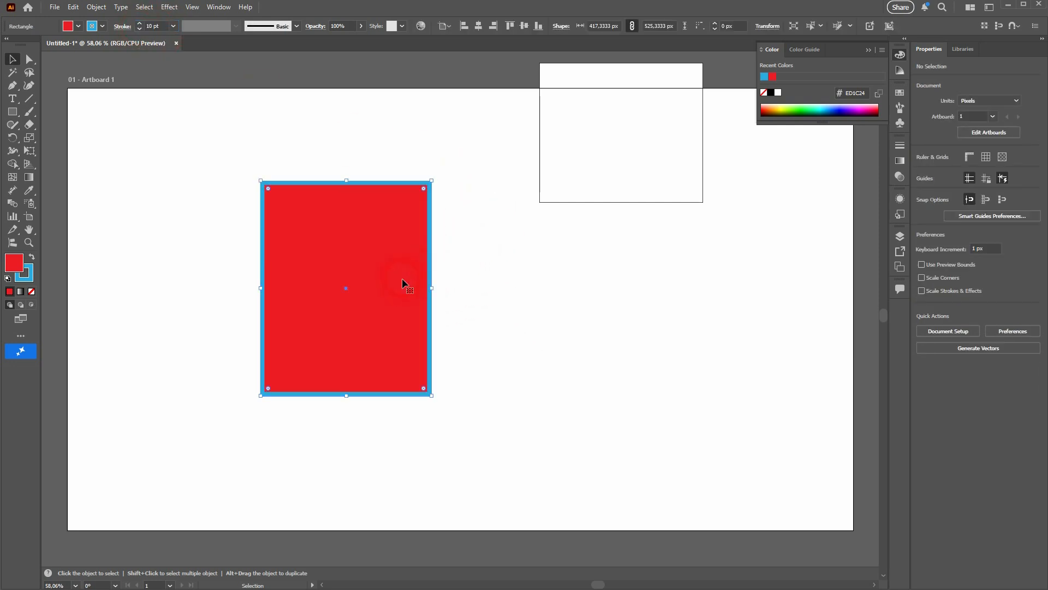
{"action": "left_click", "coordinate": [32, 256]}
{"action": "left_click", "coordinate": [33, 256]}
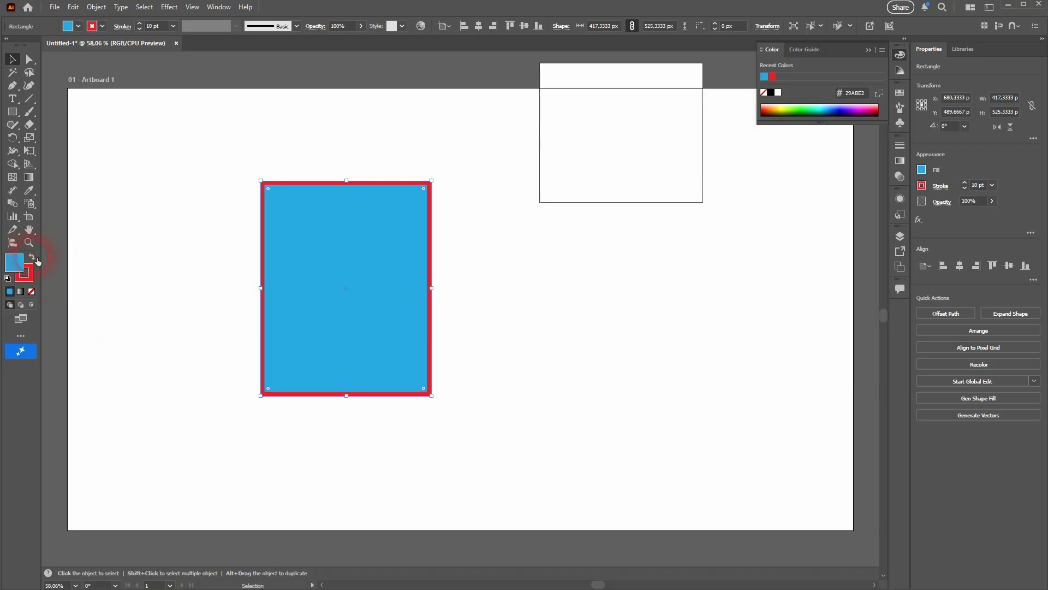
- Move the red rectangle to the left and the white rectangle down onto the artboard's middle
{"action": "left_click_drag", "start_coordinate": [358, 273], "coordinate": [268, 275]}
{"action": "left_click_drag", "start_coordinate": [468, 241], "coordinate": [718, 145]}
{"action": "left_click_drag", "start_coordinate": [610, 156], "coordinate": [523, 316]}
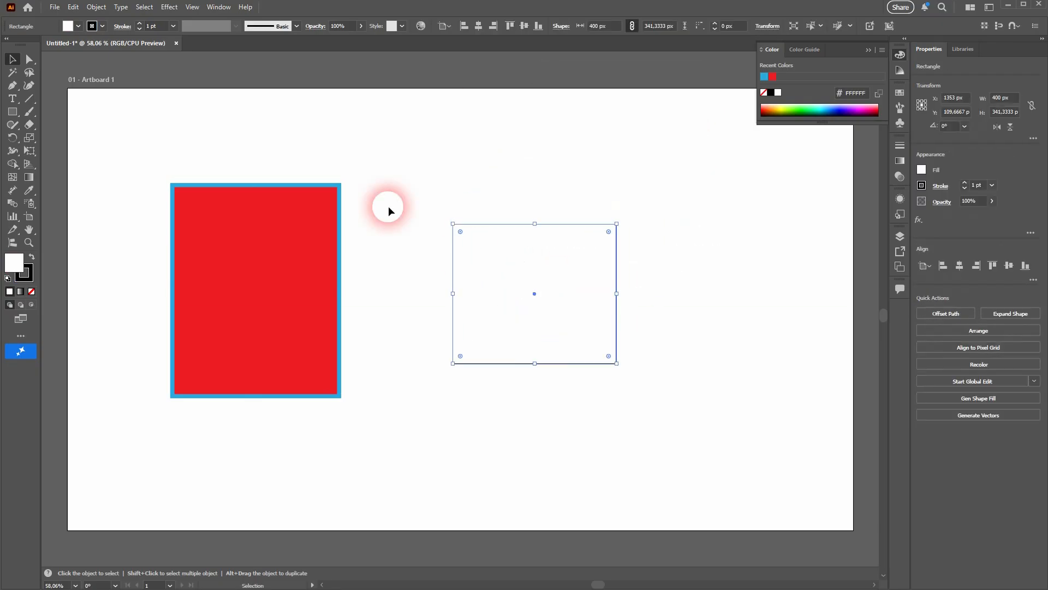
- Select both rectangles together and move them slightly right and down
{"action": "left_click_drag", "start_coordinate": [374, 166], "coordinate": [725, 383]}
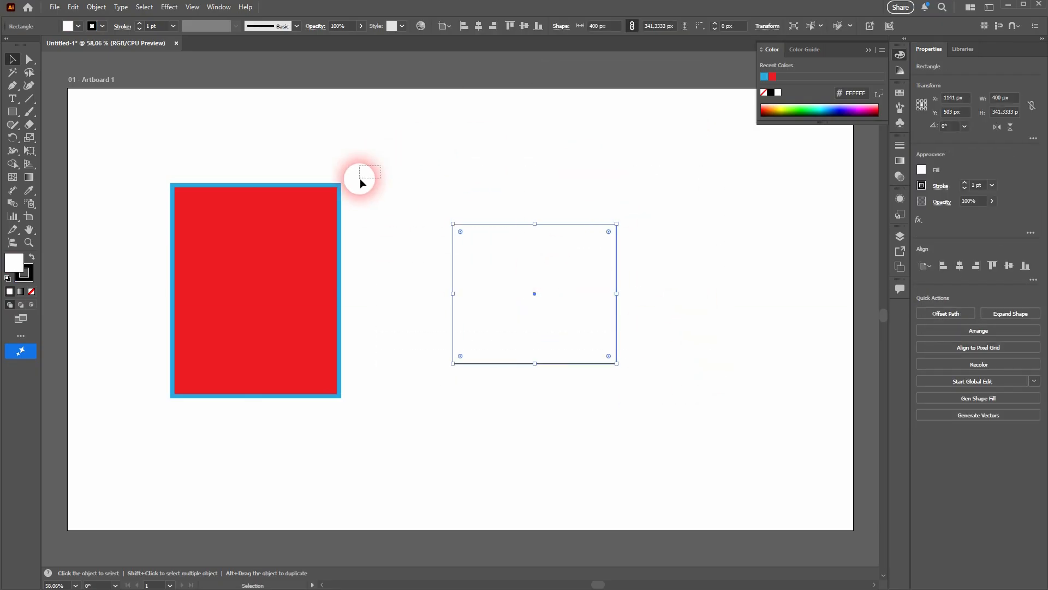
{"action": "left_click_drag", "start_coordinate": [359, 178], "coordinate": [320, 203]}
{"action": "left_click_drag", "start_coordinate": [422, 187], "coordinate": [471, 240]}
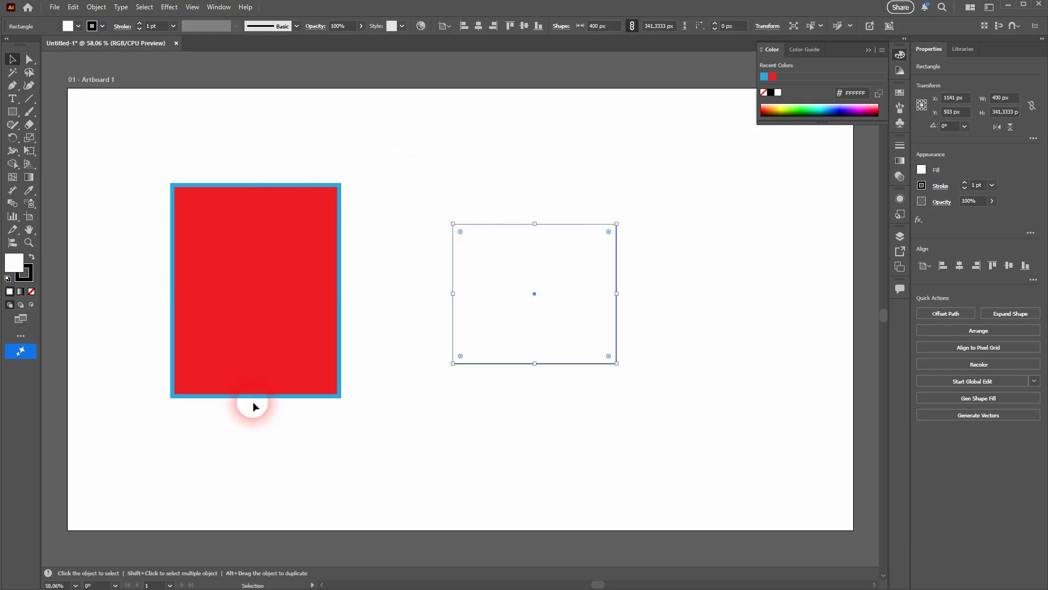
{"action": "left_click_drag", "start_coordinate": [118, 436], "coordinate": [663, 160]}
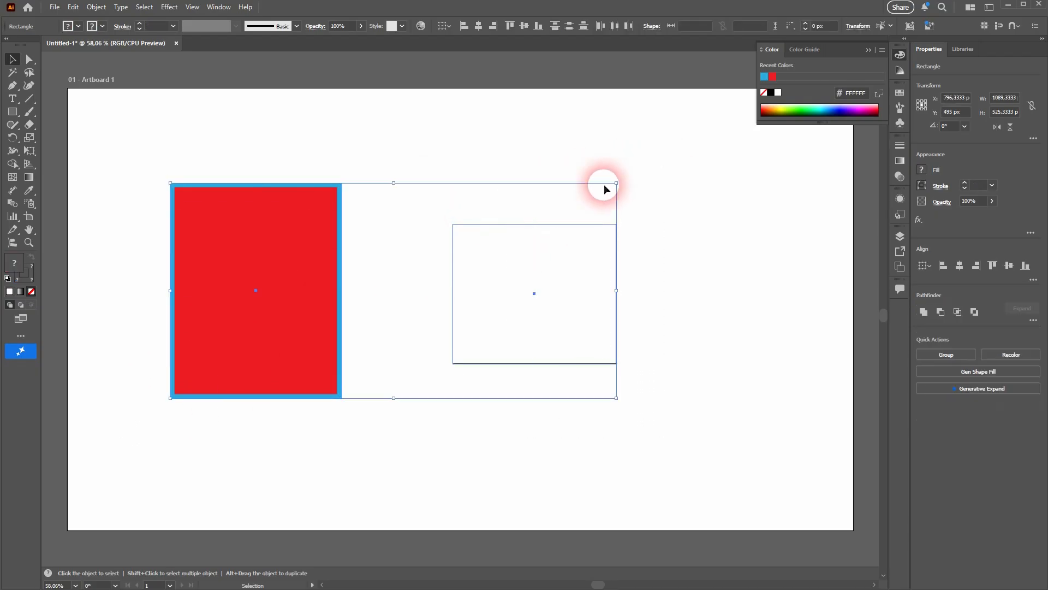
{"action": "mouse_move", "coordinate": [285, 267]}
{"action": "left_mouse_down"}
{"action": "mouse_move", "coordinate": [341, 334]}
{"action": "mouse_move", "coordinate": [327, 215]}
{"action": "mouse_move", "coordinate": [295, 284]}
{"action": "left_mouse_up"}
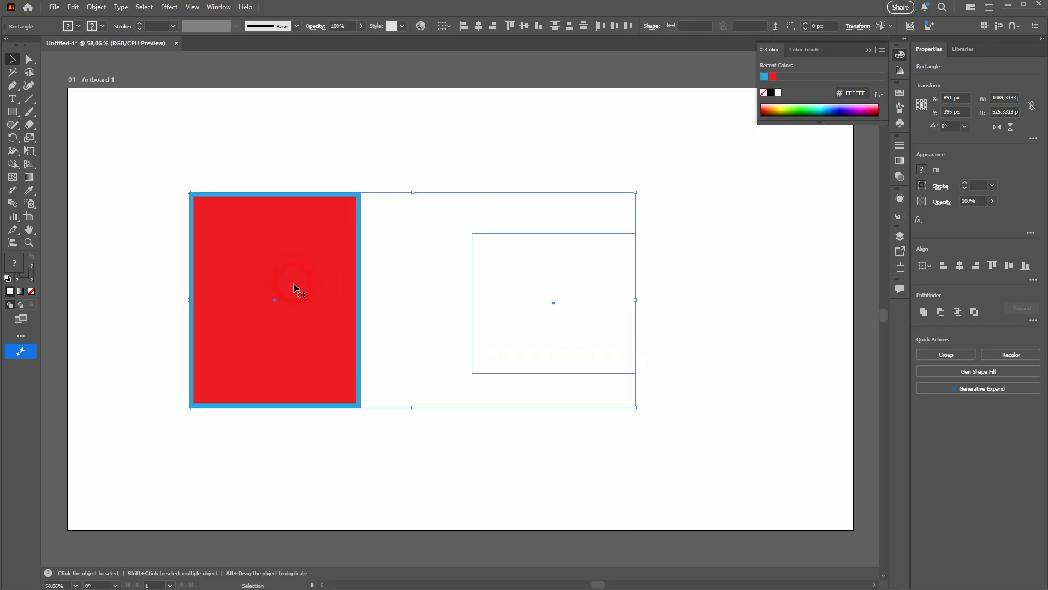
- Select the white rectangle and delete it
{"action": "left_click", "coordinate": [692, 296]}
{"action": "left_click", "coordinate": [635, 308]}
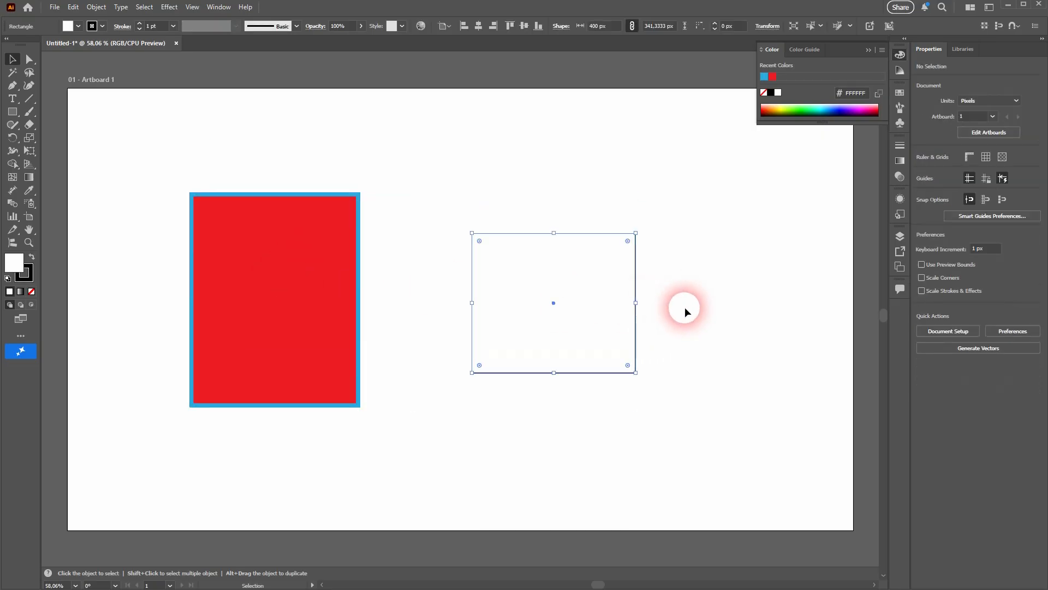
{"action": "left_click", "coordinate": [869, 50]}
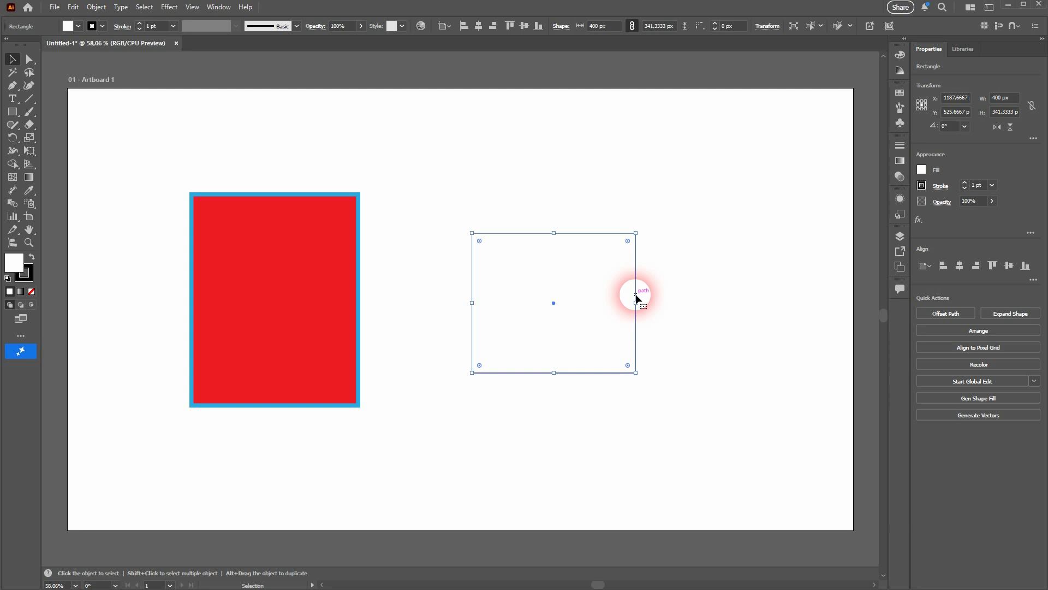
{"action": "key", "text": "Delete"}
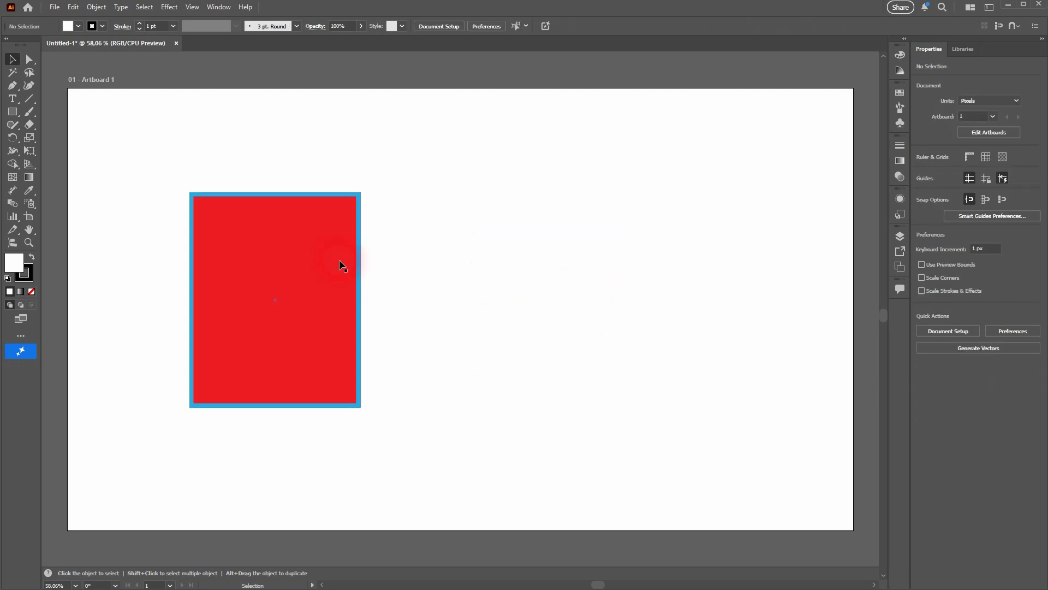
- Select the red rectangle and delete it
{"action": "left_click", "coordinate": [338, 267]}
{"action": "key", "text": "Delete"}
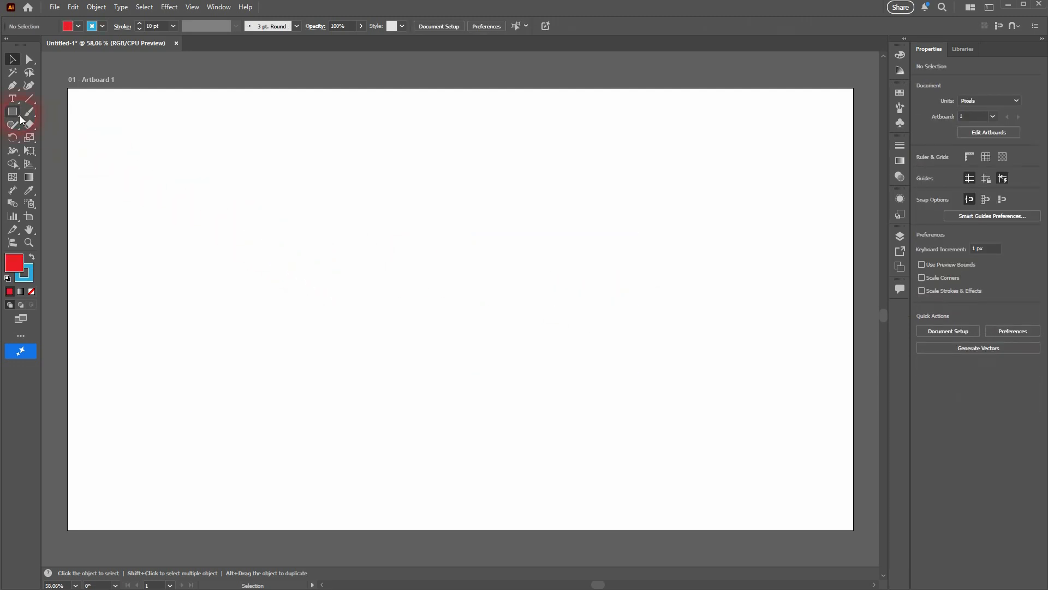
- Draw a rectangle about 935 by 203 px near the top left of the artboard
{"action": "left_click", "coordinate": [12, 111]}
{"action": "left_click_drag", "start_coordinate": [195, 174], "coordinate": [578, 258]}
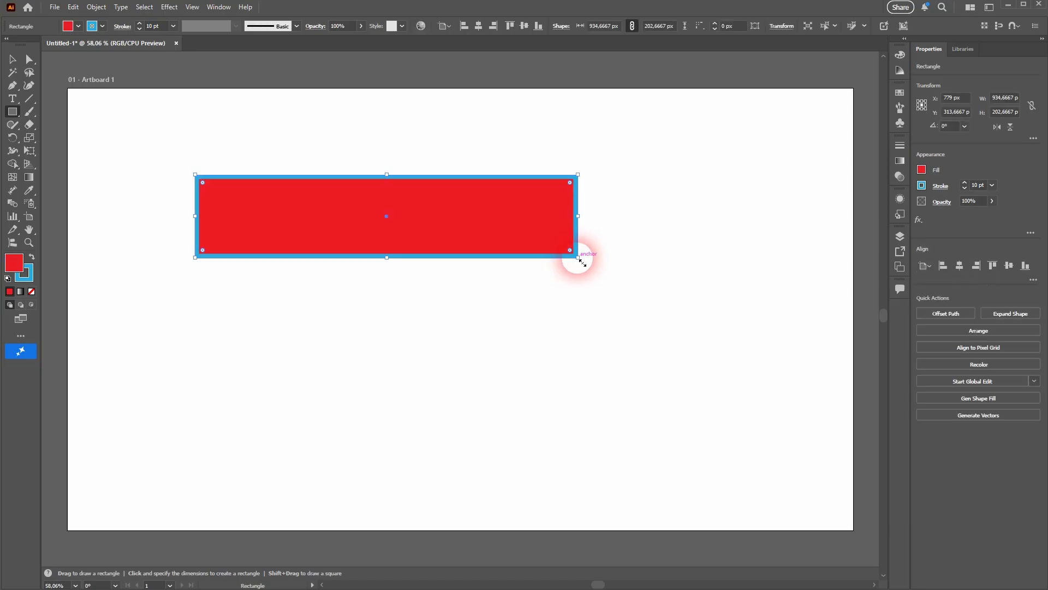
- Duplicate the red rectangle twice, placing the copies stacked below it
{"action": "key", "text": "v"}
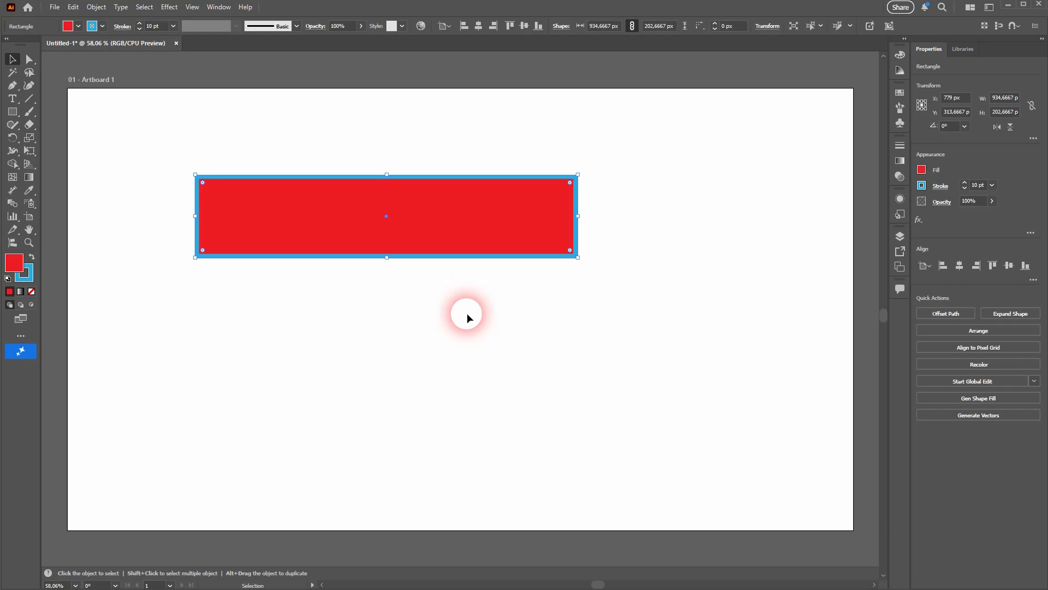
{"action": "key", "text": "alt"}
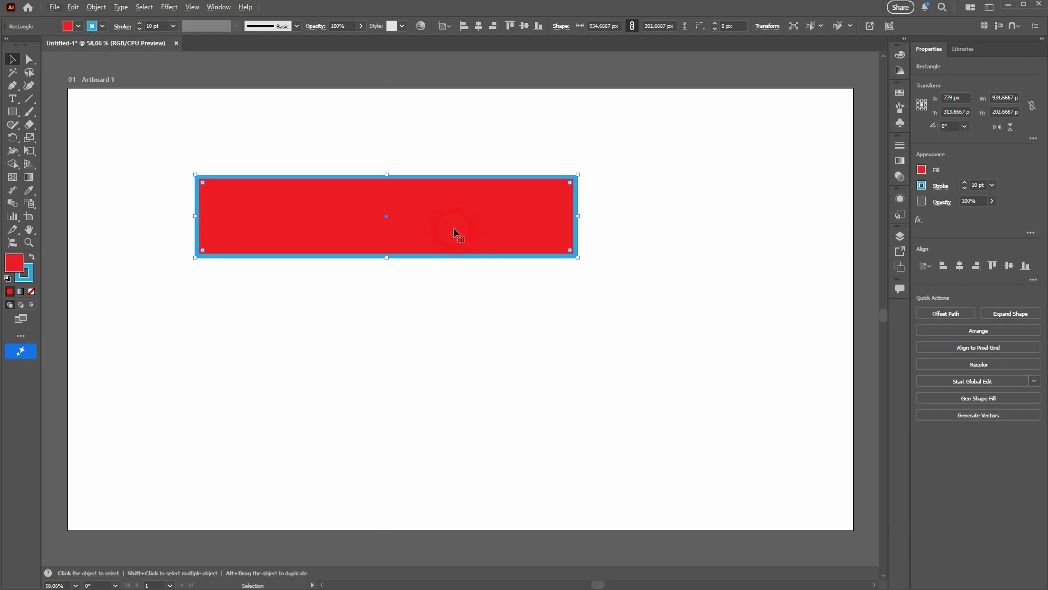
{"action": "key", "text": "alt"}
{"action": "left_click_drag", "start_coordinate": [458, 243], "coordinate": [513, 253]}
{"action": "key", "text": "Delete"}
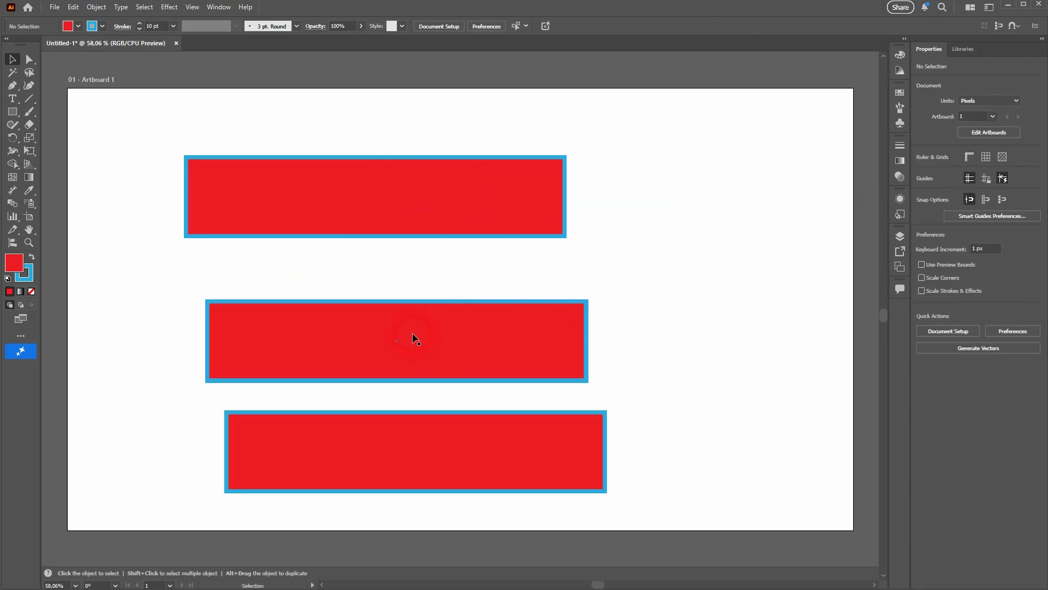
- Select the top rectangle and set its fill to black and its stroke to none
{"action": "left_click", "coordinate": [346, 205]}
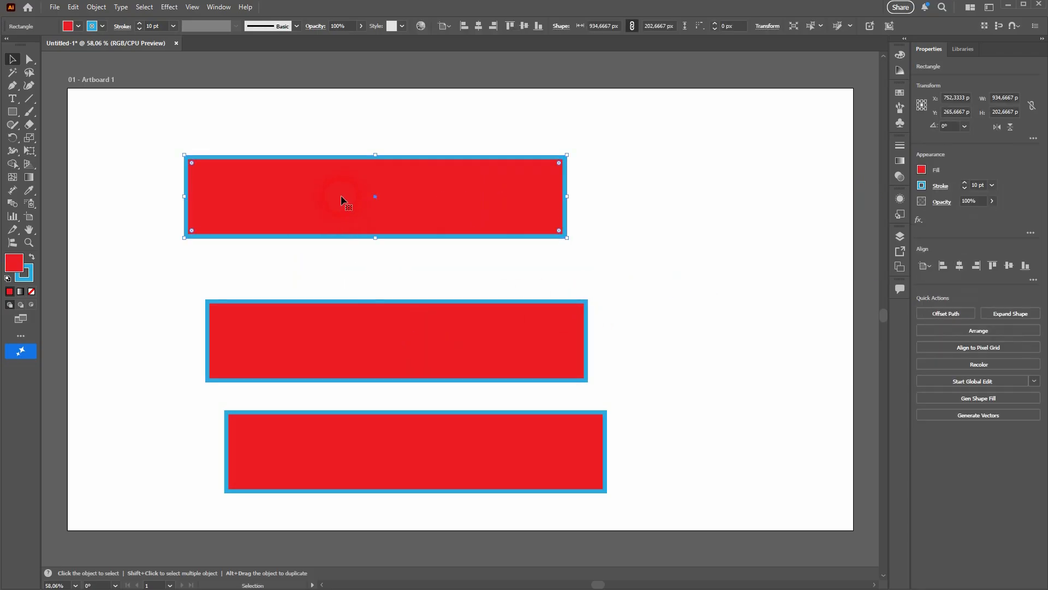
{"action": "left_click", "coordinate": [78, 27]}
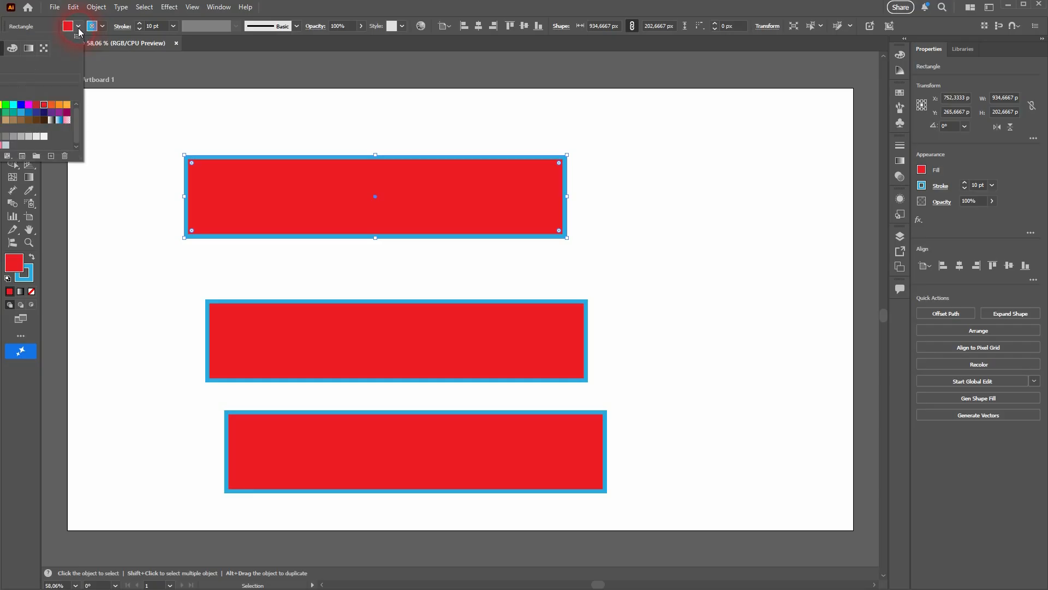
{"action": "left_click", "coordinate": [0, 104]}
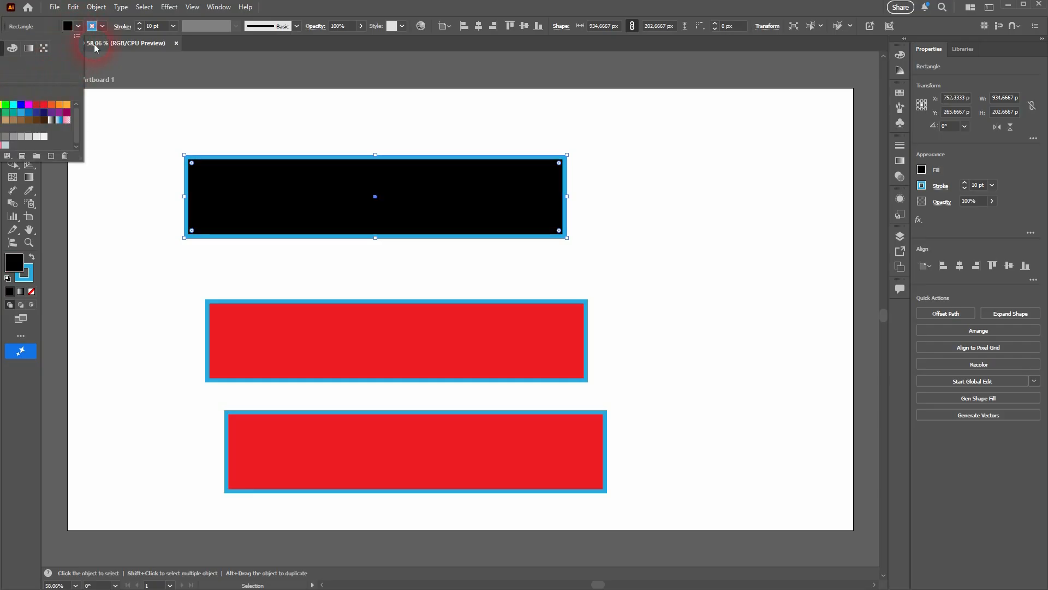
{"action": "left_click", "coordinate": [101, 28]}
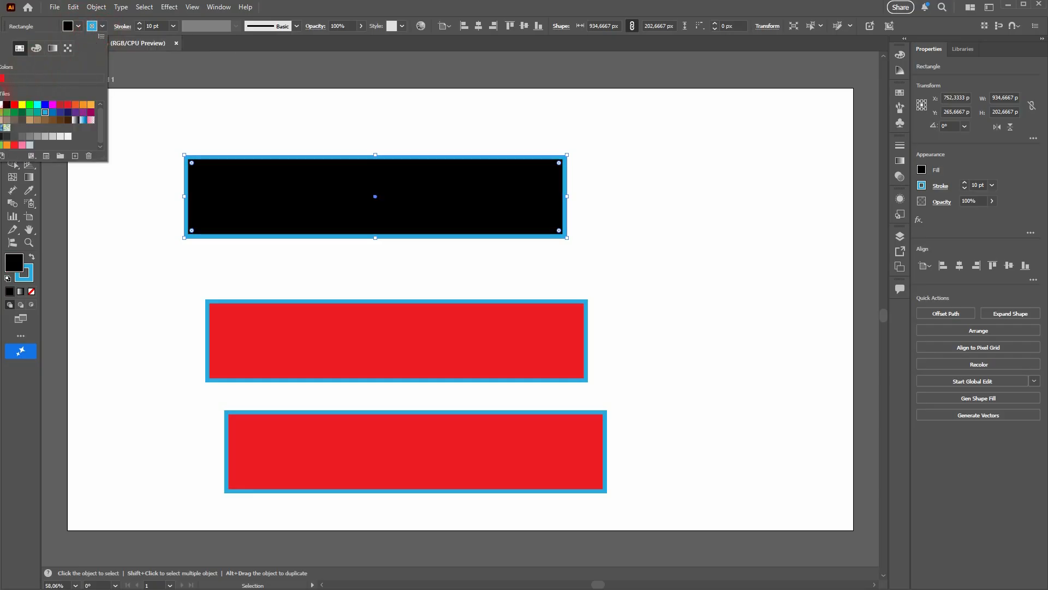
{"action": "left_click", "coordinate": [0, 104]}
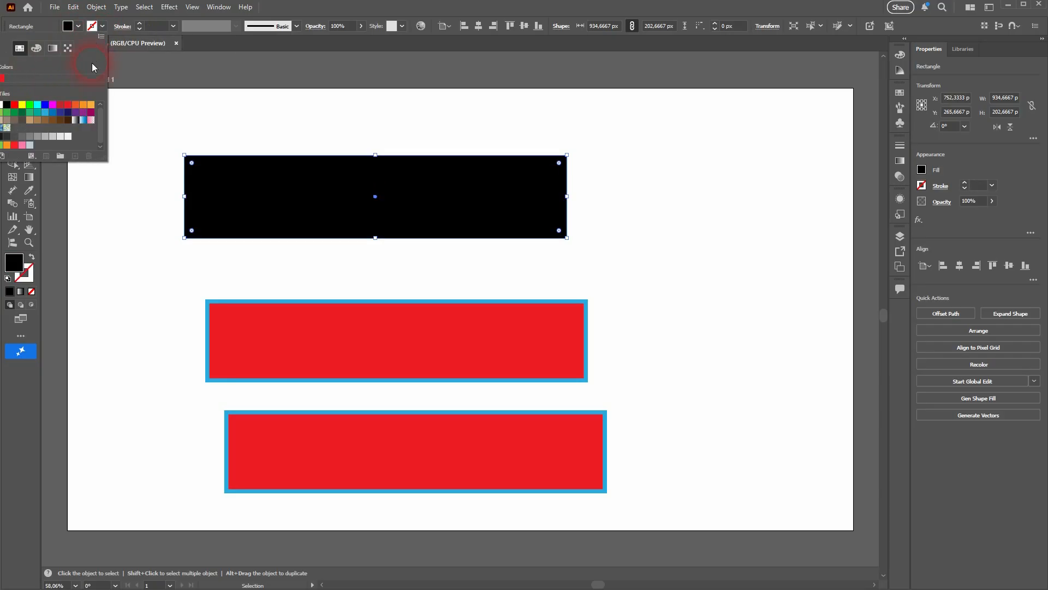
{"action": "left_click", "coordinate": [100, 29]}
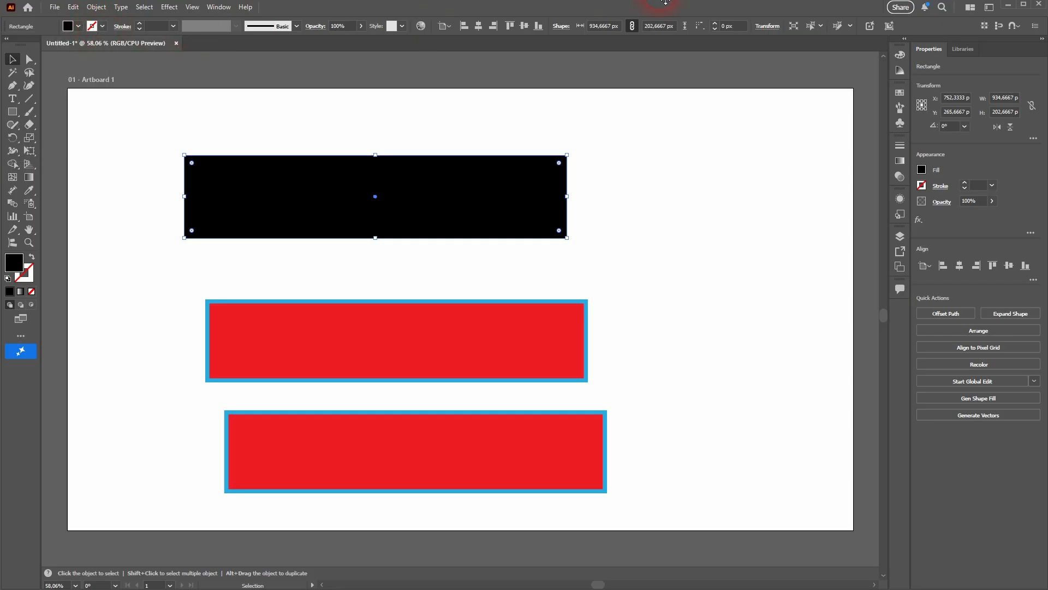
- Move the black rectangle to the right, toward the artboard's centre
{"action": "left_click", "coordinate": [102, 26]}
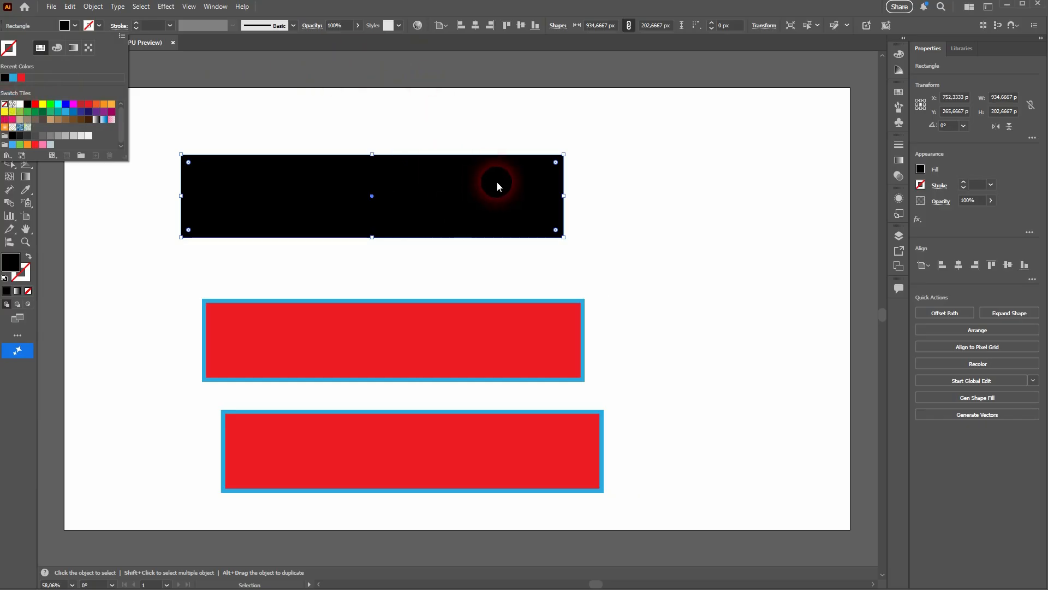
{"action": "left_click", "coordinate": [637, 191]}
{"action": "left_click_drag", "start_coordinate": [421, 182], "coordinate": [567, 175]}
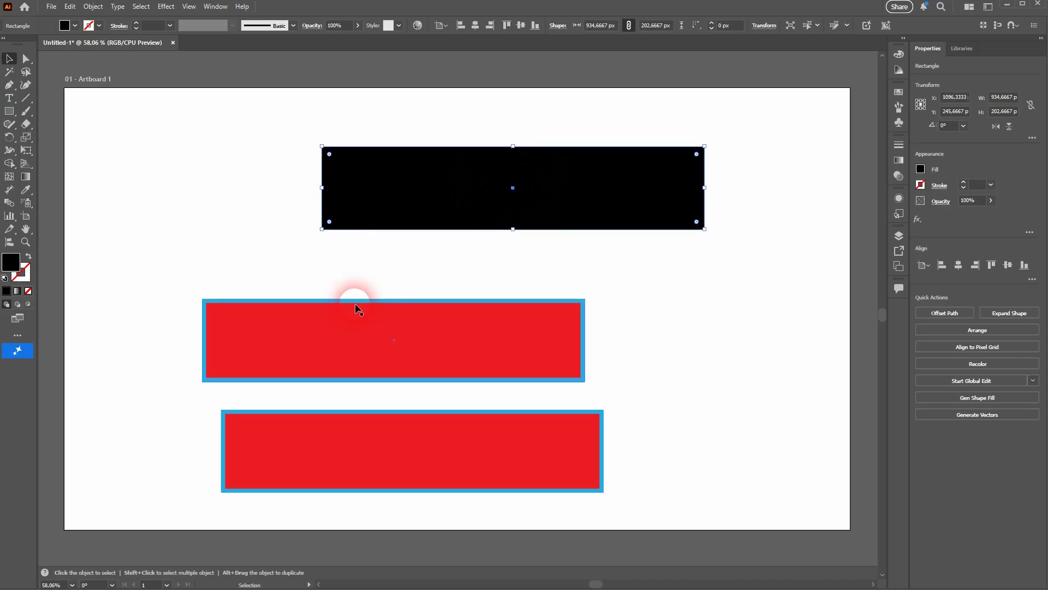
- Select and delete the two remaining red rectangles
{"action": "left_click", "coordinate": [329, 321]}
{"action": "key", "text": "Delete"}
{"action": "left_click", "coordinate": [355, 435]}
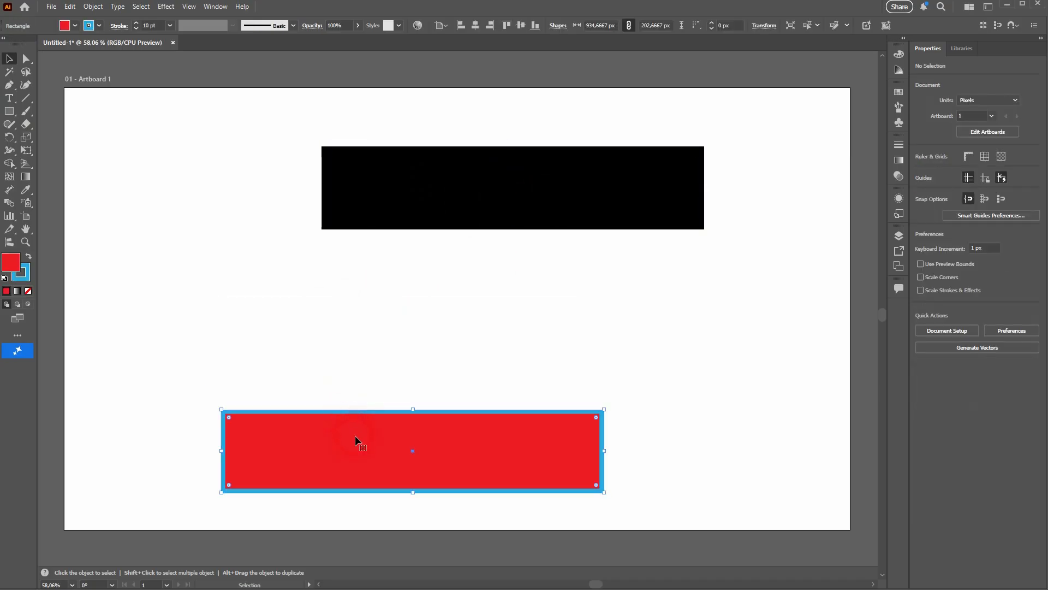
{"action": "key", "text": "Delete"}
- Duplicate the black rectangle directly beneath it and set the copy's fill to red
{"action": "left_click", "coordinate": [463, 196]}
{"action": "left_click_drag", "start_coordinate": [463, 195], "coordinate": [468, 280]}
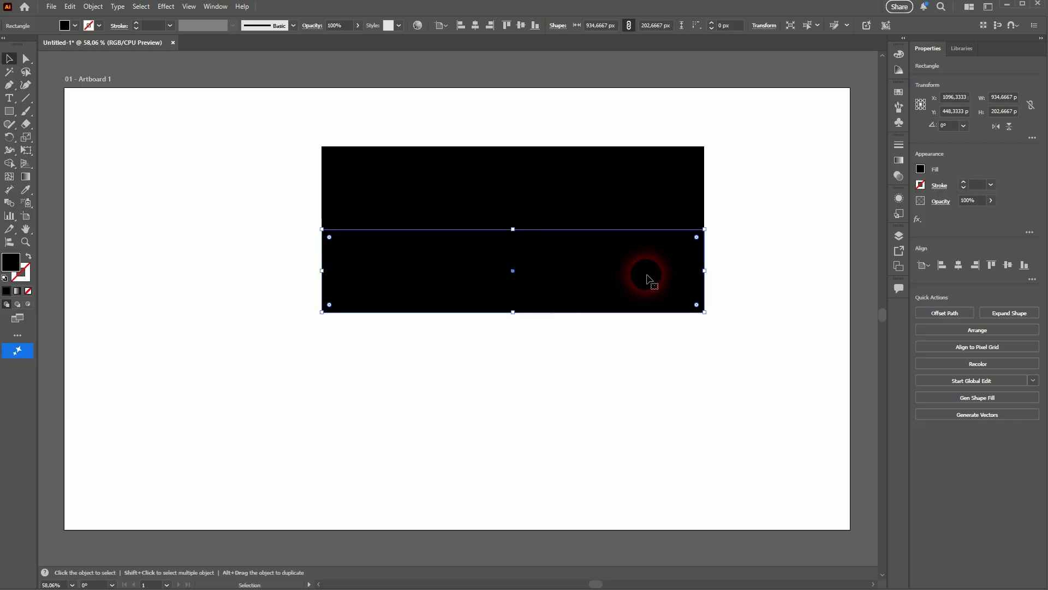
{"action": "left_click", "coordinate": [74, 26]}
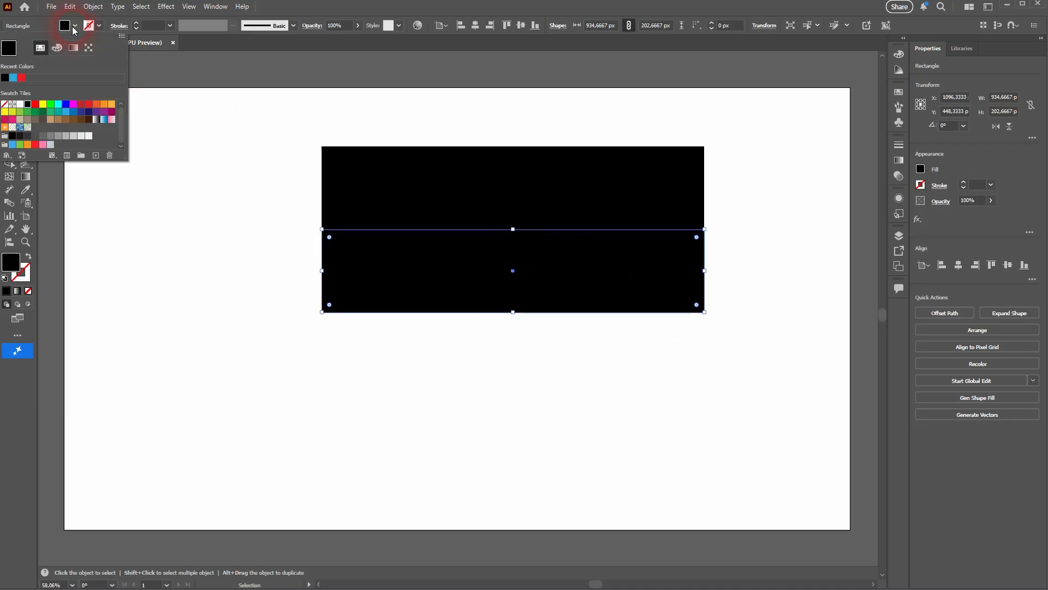
{"action": "left_click", "coordinate": [81, 104]}
{"action": "left_click", "coordinate": [88, 104]}
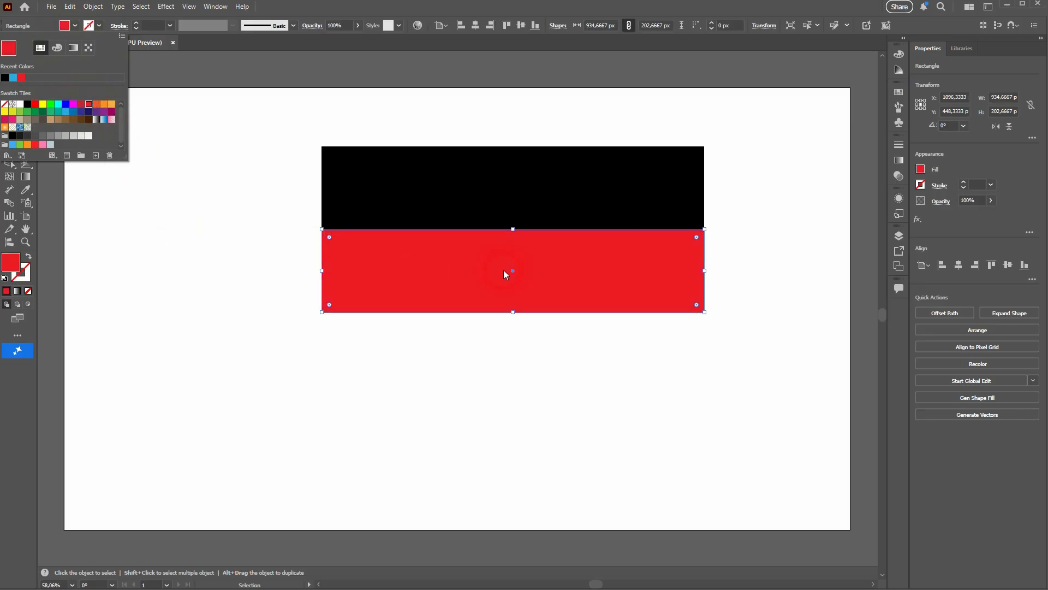
{"action": "left_click", "coordinate": [585, 283]}
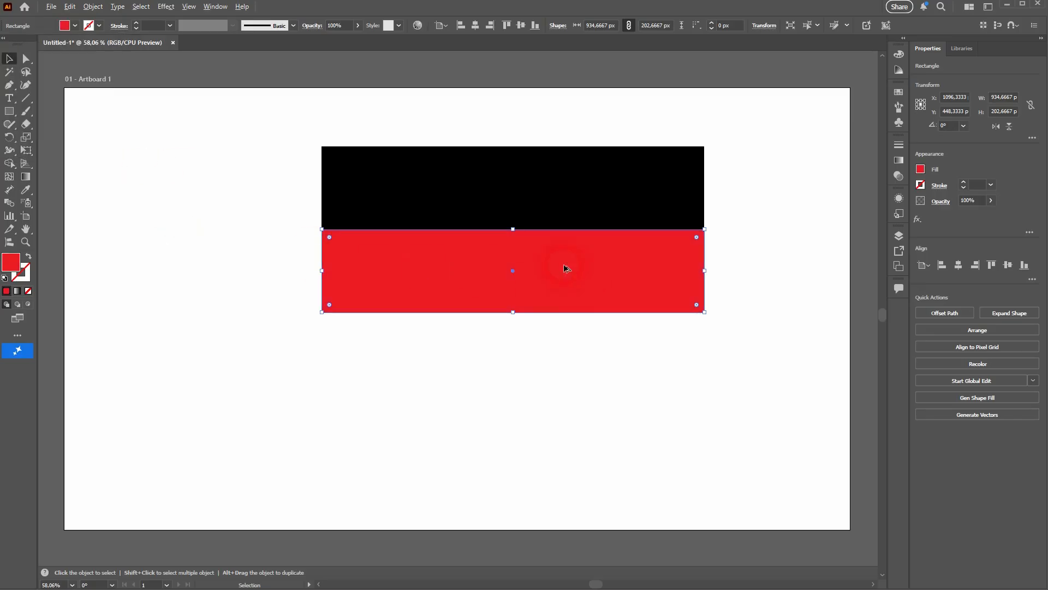
- Duplicate the red rectangle directly beneath it and set the new copy's fill to yellow
{"action": "left_click_drag", "start_coordinate": [564, 266], "coordinate": [568, 356]}
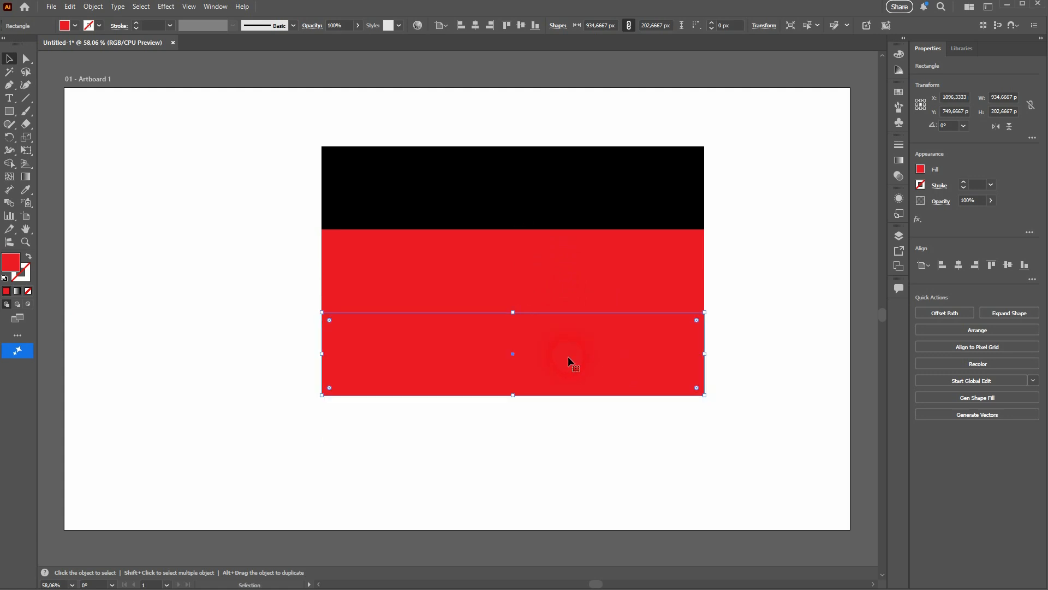
{"action": "left_click", "coordinate": [74, 26]}
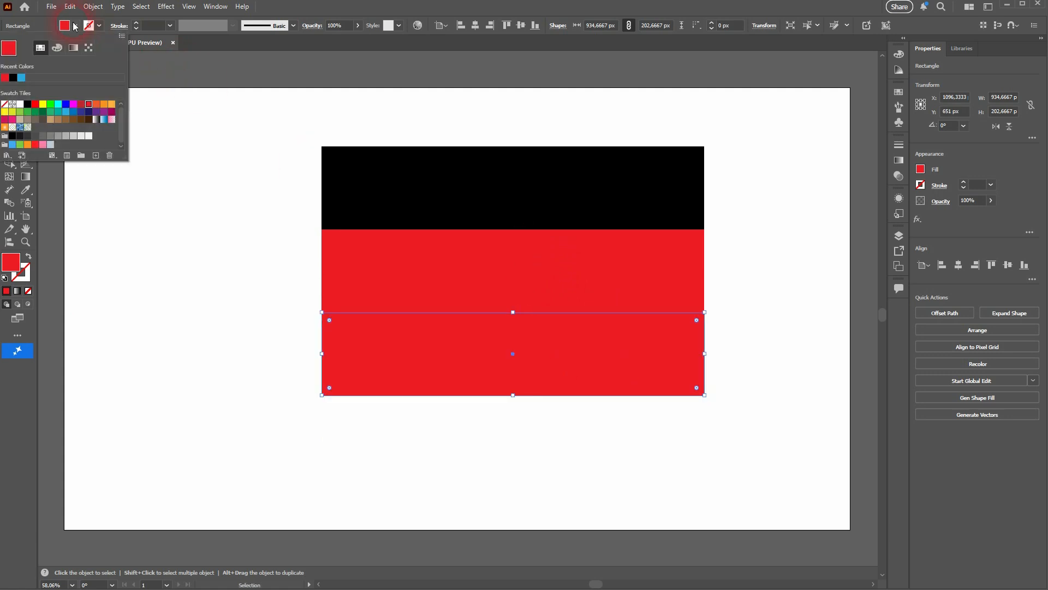
{"action": "left_click", "coordinate": [43, 103]}
{"action": "left_click", "coordinate": [800, 356]}
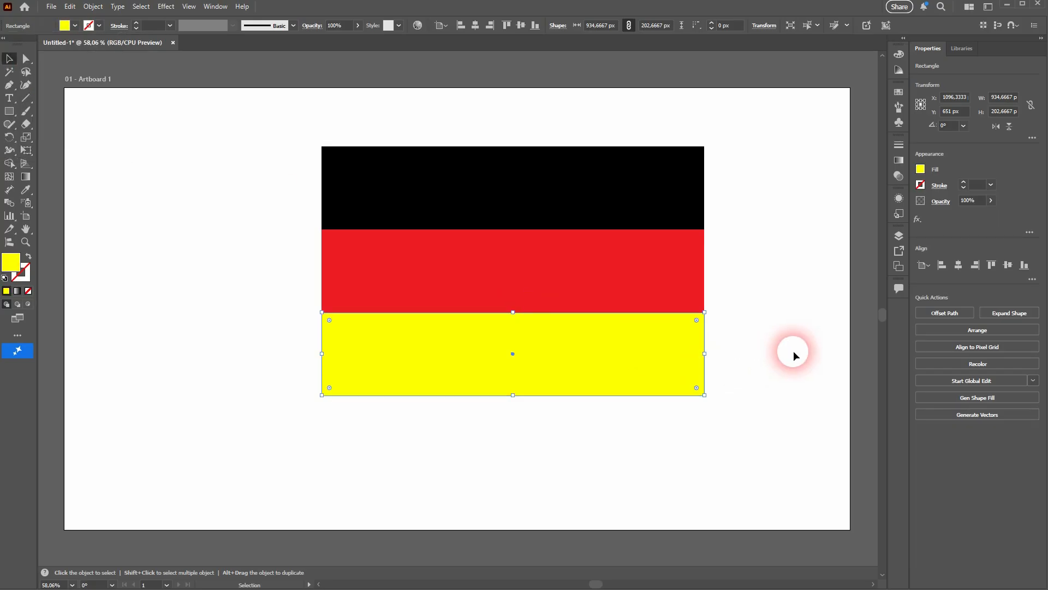
- Select all three stripes and resize them together to about 791 px wide and 465 px tall
{"action": "left_click", "coordinate": [794, 351]}
{"action": "left_click_drag", "start_coordinate": [242, 433], "coordinate": [739, 128]}
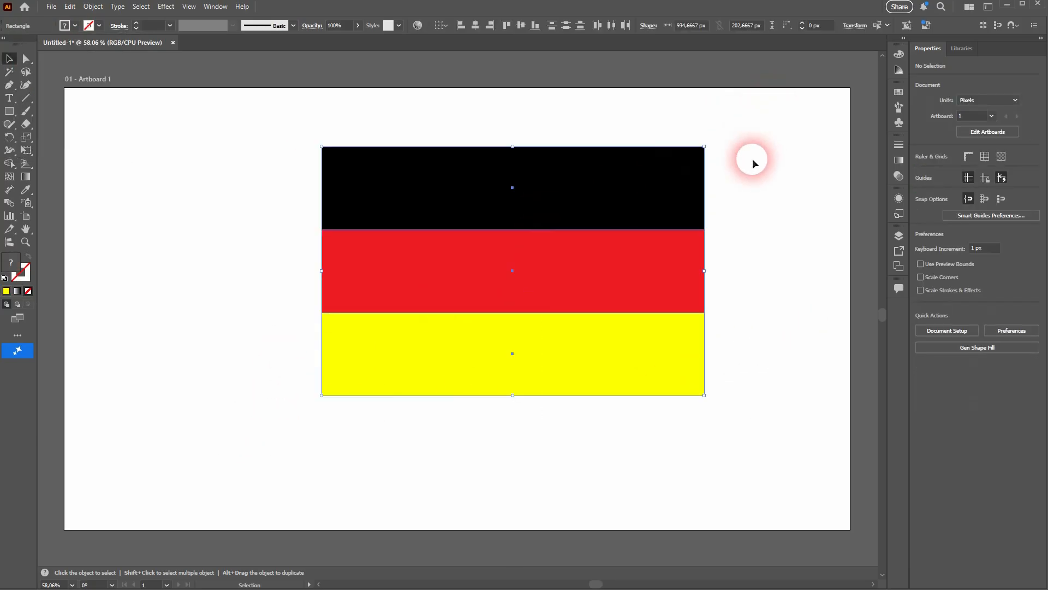
{"action": "left_click_drag", "start_coordinate": [710, 272], "coordinate": [648, 276]}
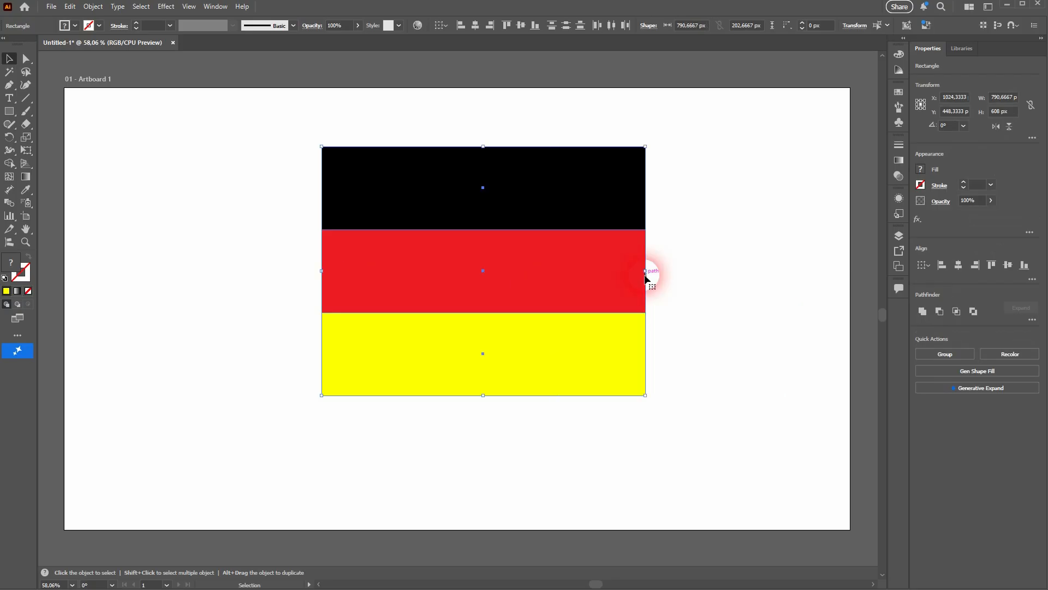
{"action": "left_click_drag", "start_coordinate": [485, 396], "coordinate": [483, 337]}
{"action": "left_click", "coordinate": [693, 280]}
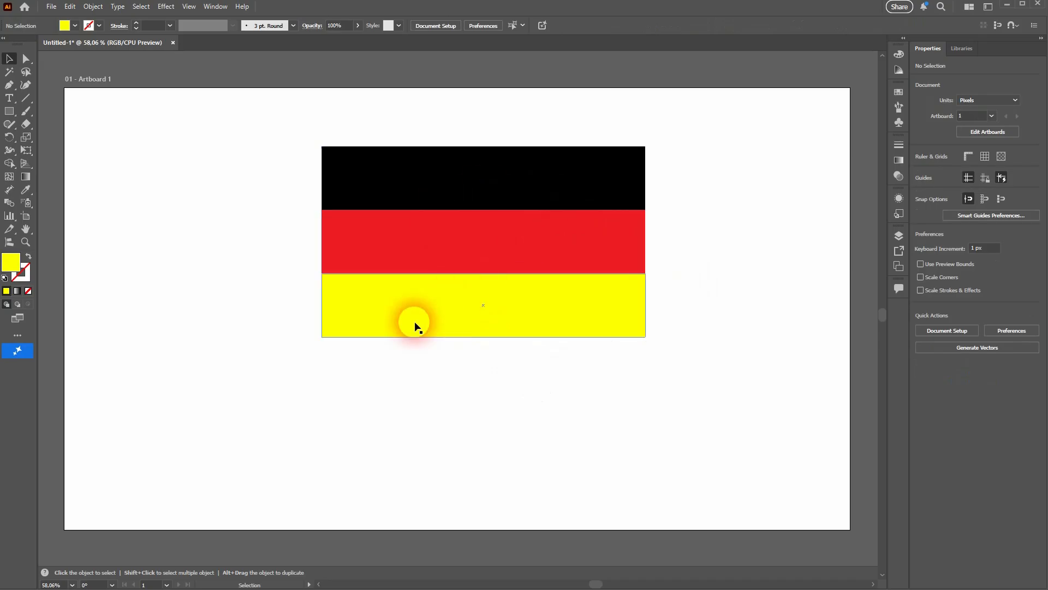
- Select each stripe in turn to inspect its dimensions
{"action": "left_click_drag", "start_coordinate": [217, 374], "coordinate": [754, 117]}
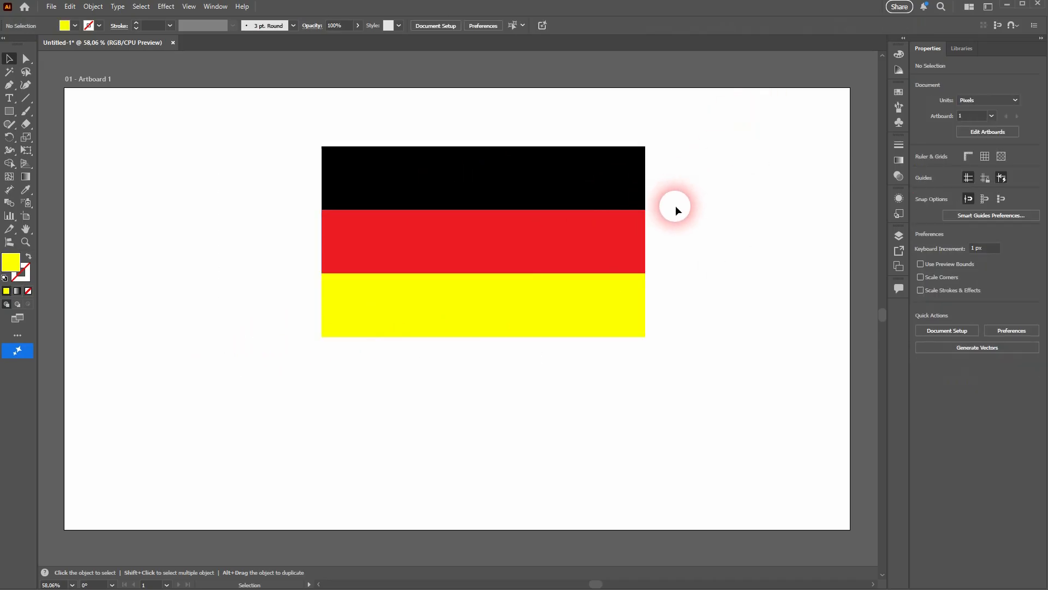
{"action": "left_click", "coordinate": [595, 189]}
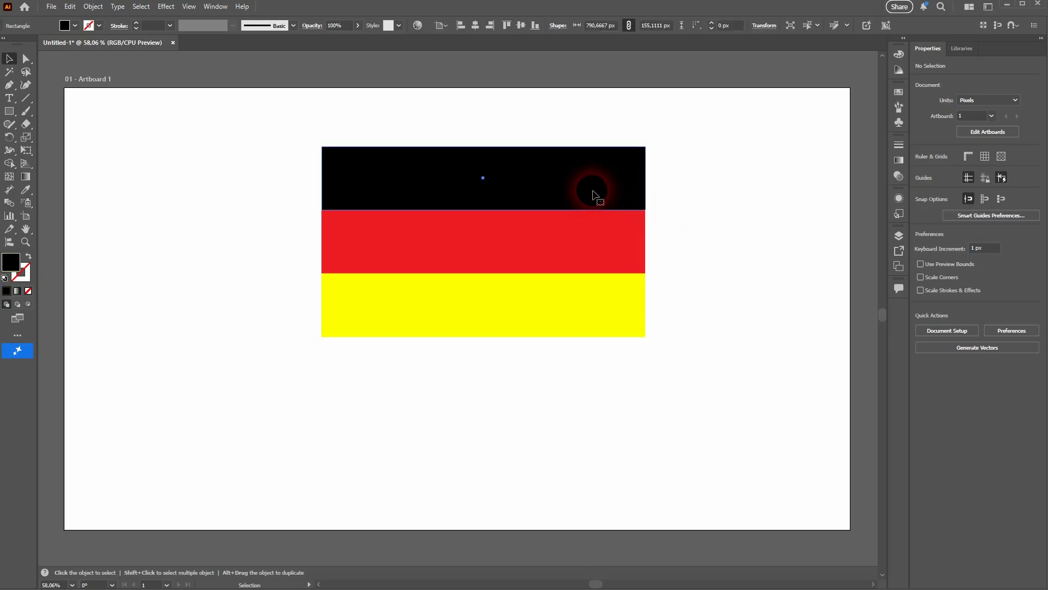
{"action": "left_click", "coordinate": [588, 258]}
{"action": "left_click", "coordinate": [571, 297]}
{"action": "left_click", "coordinate": [764, 295]}
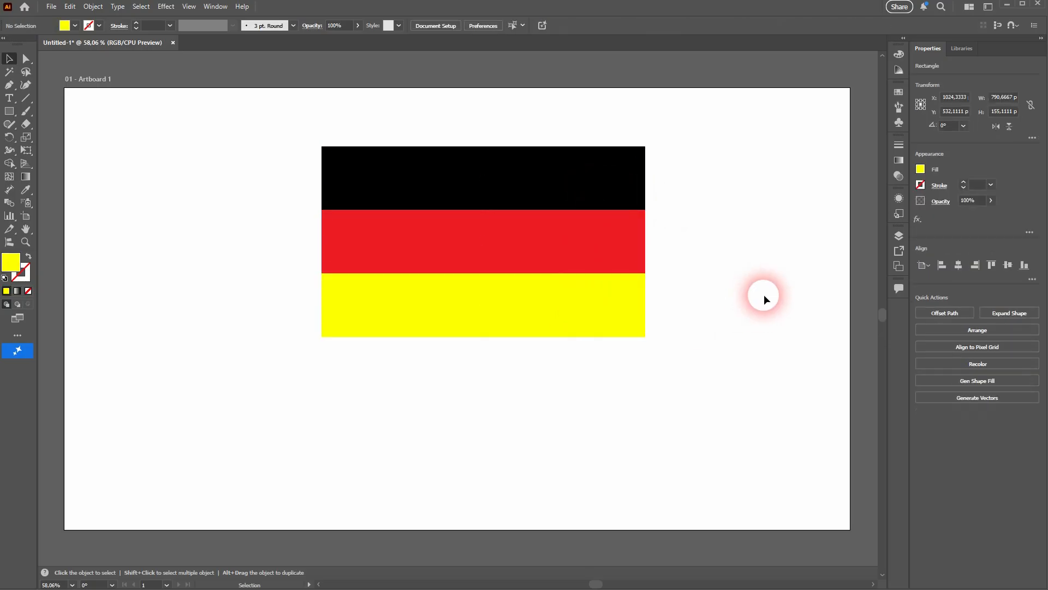